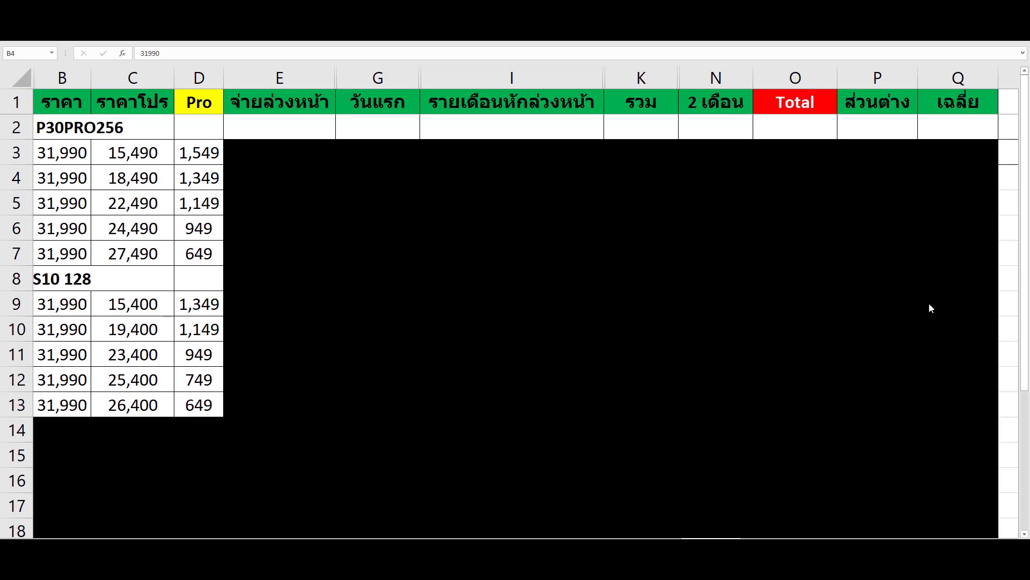
Step: Examine the promotional price and Pro package cells in the first and last rows of the P30PRO256 and S10 128 groups
{"action": "left_click", "coordinate": [127, 156]}
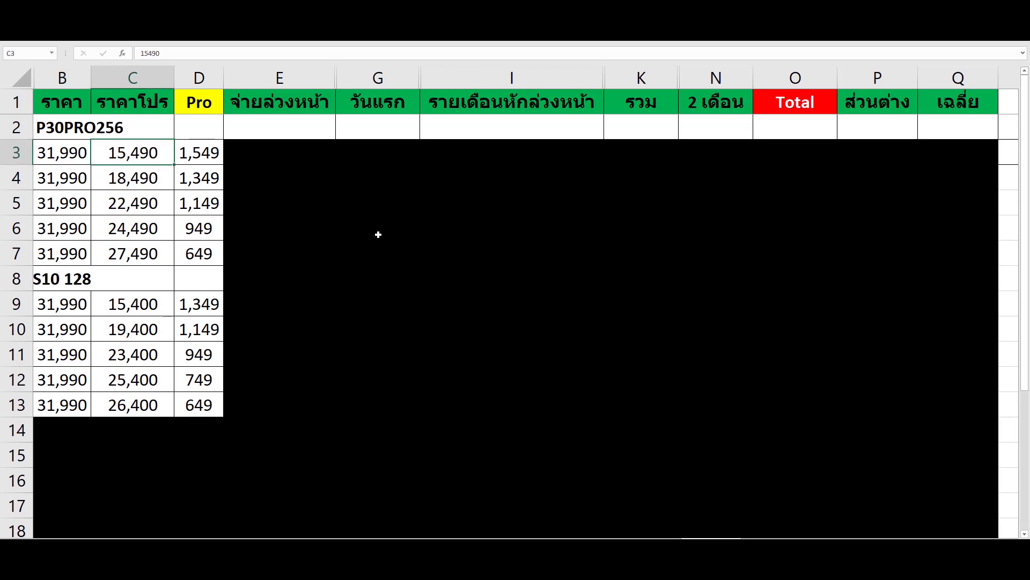
{"action": "left_click", "coordinate": [126, 250]}
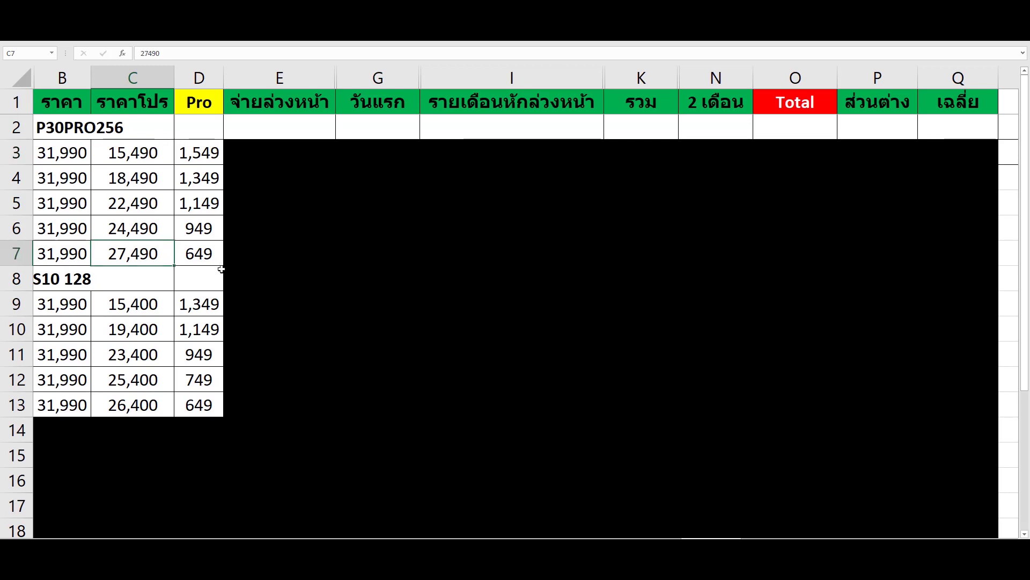
{"action": "left_click", "coordinate": [189, 155]}
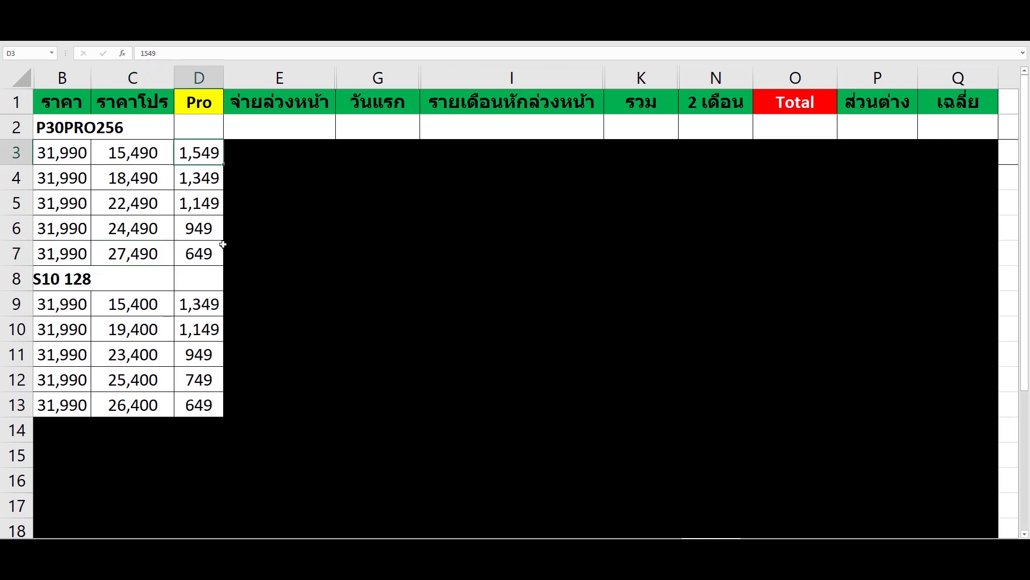
{"action": "left_click", "coordinate": [187, 261]}
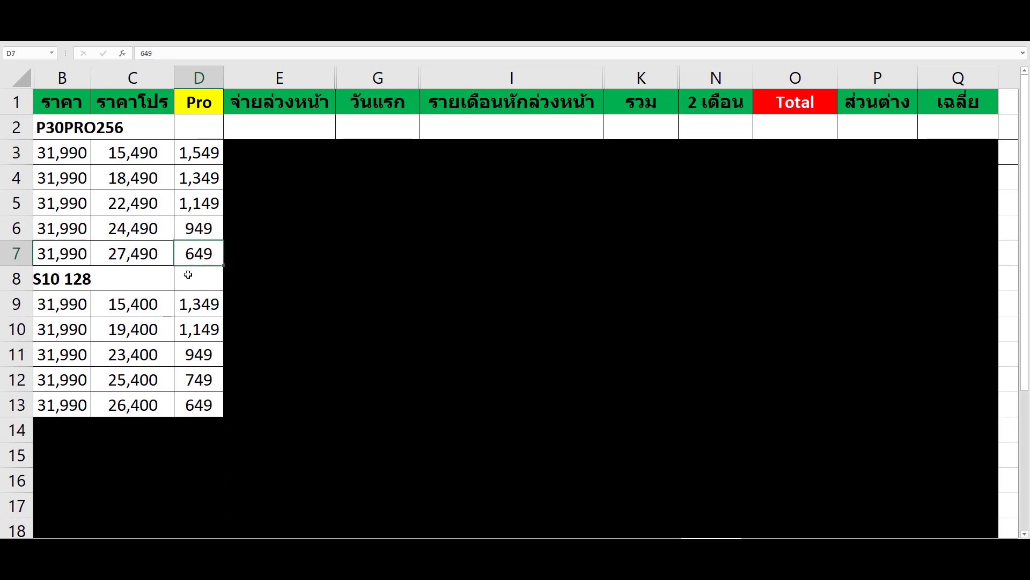
{"action": "left_click", "coordinate": [151, 304]}
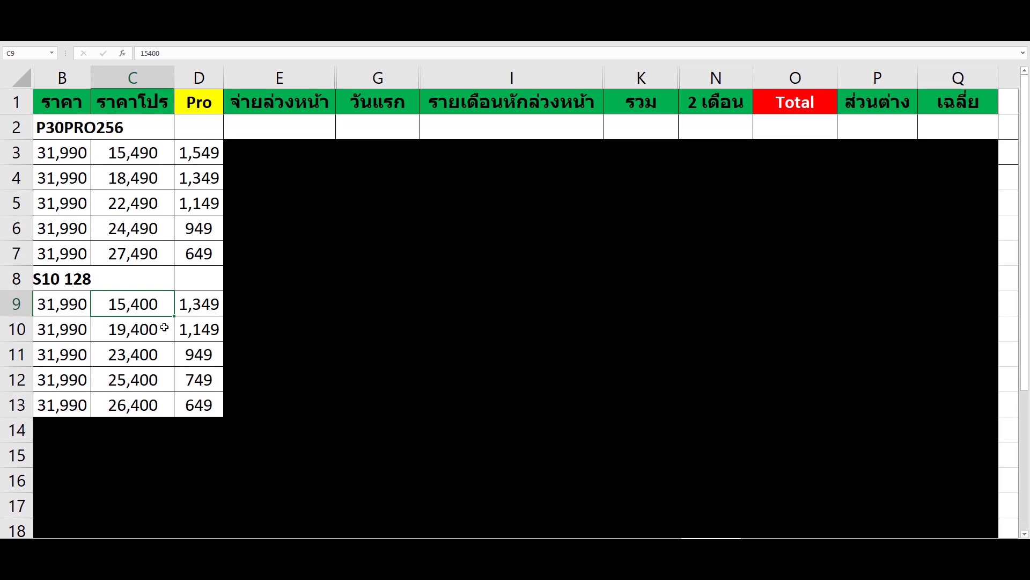
{"action": "left_click", "coordinate": [212, 311]}
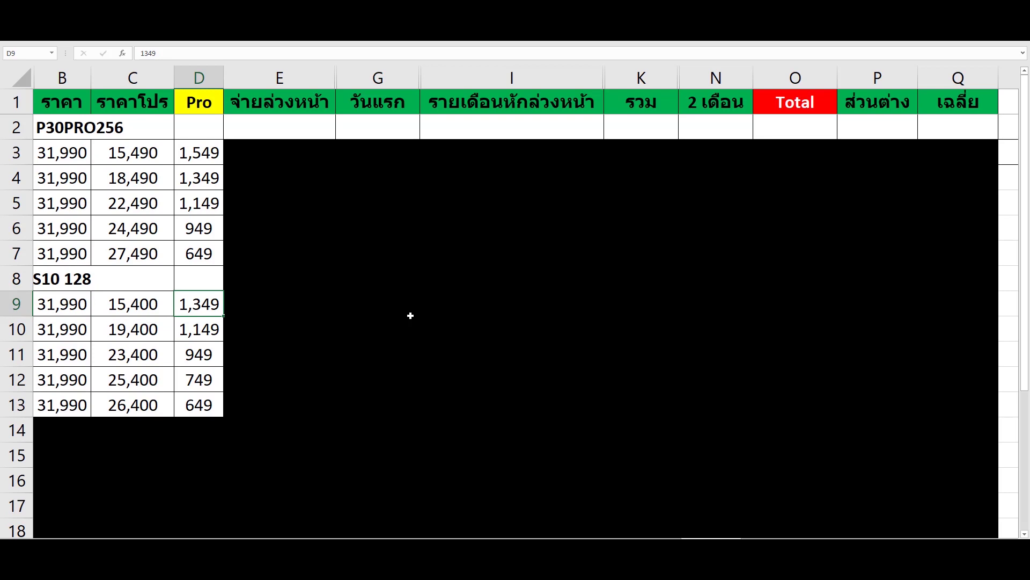
{"action": "left_click", "coordinate": [139, 407]}
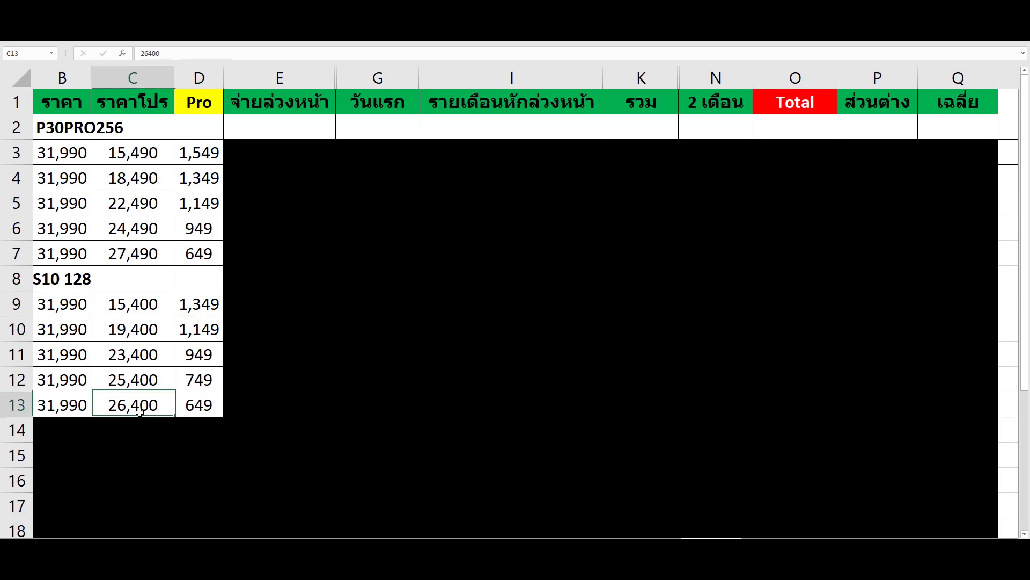
{"action": "left_click", "coordinate": [219, 413]}
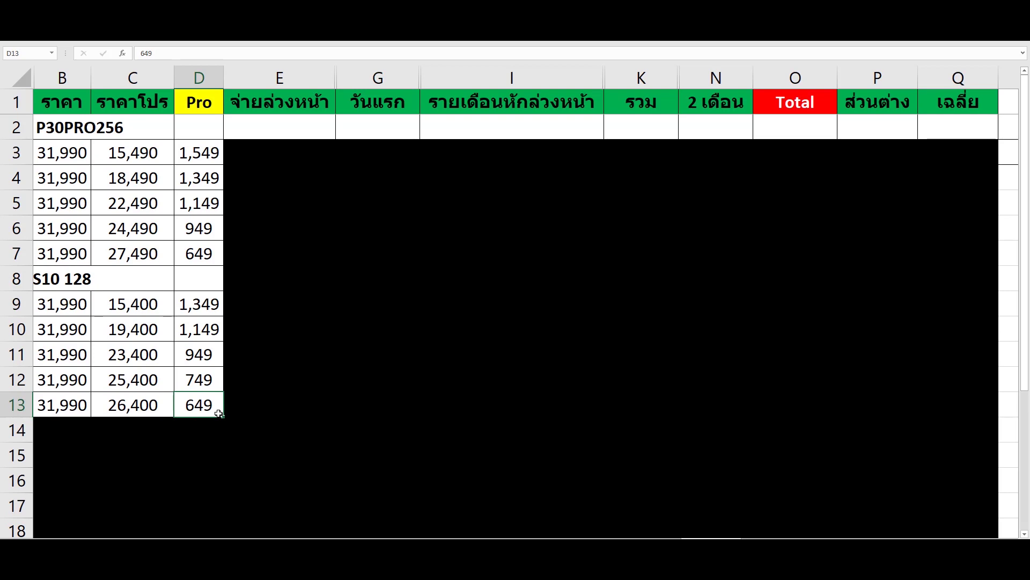
Step: Reveal the advance payment and first-day columns by changing the black fill of cells E3:G13 to white
{"action": "left_click", "coordinate": [271, 156]}
{"action": "left_click_drag", "start_coordinate": [287, 168], "coordinate": [382, 404]}
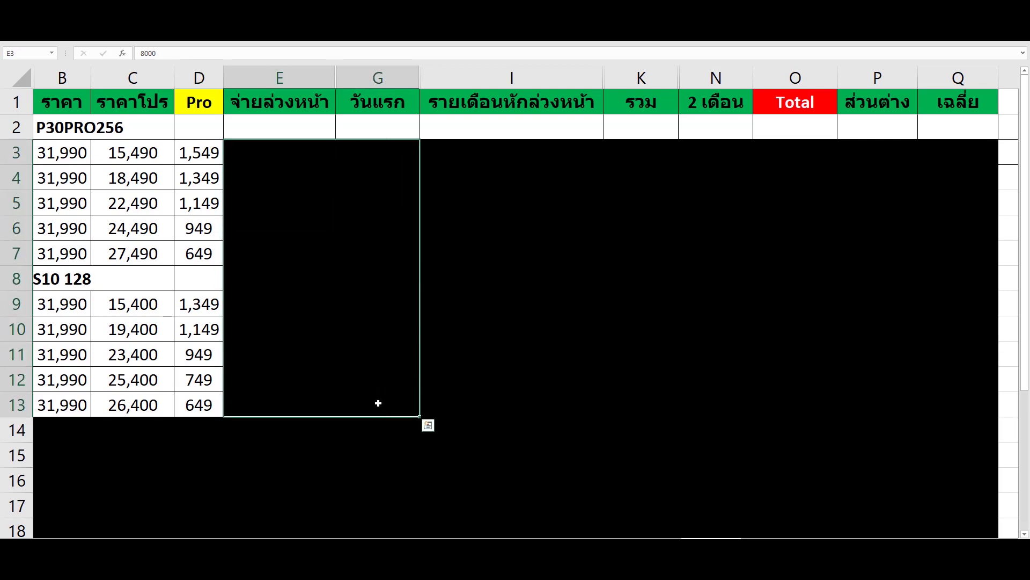
{"action": "left_click", "coordinate": [64, 41]}
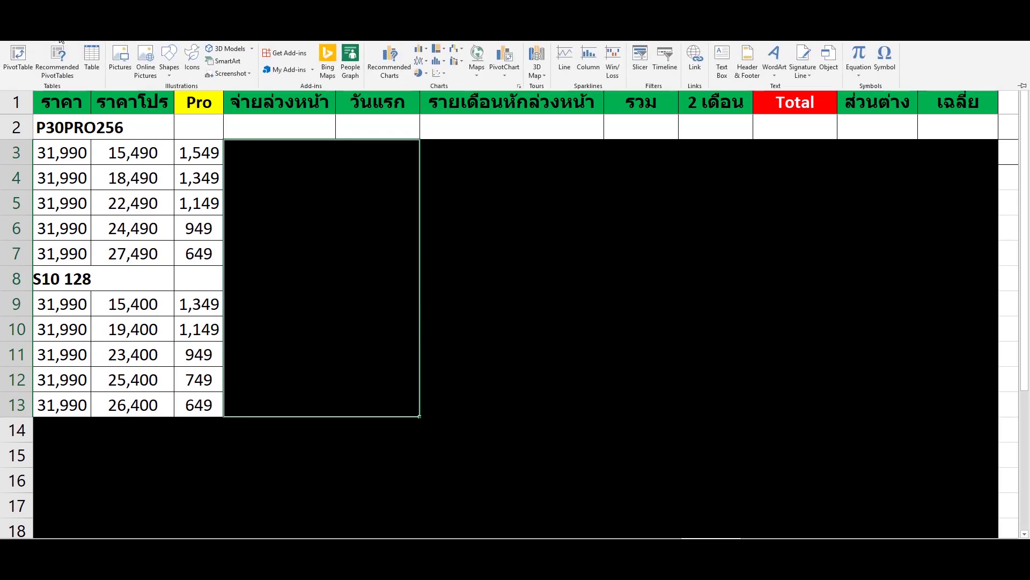
{"action": "left_click", "coordinate": [102, 41]}
{"action": "left_click", "coordinate": [35, 42]}
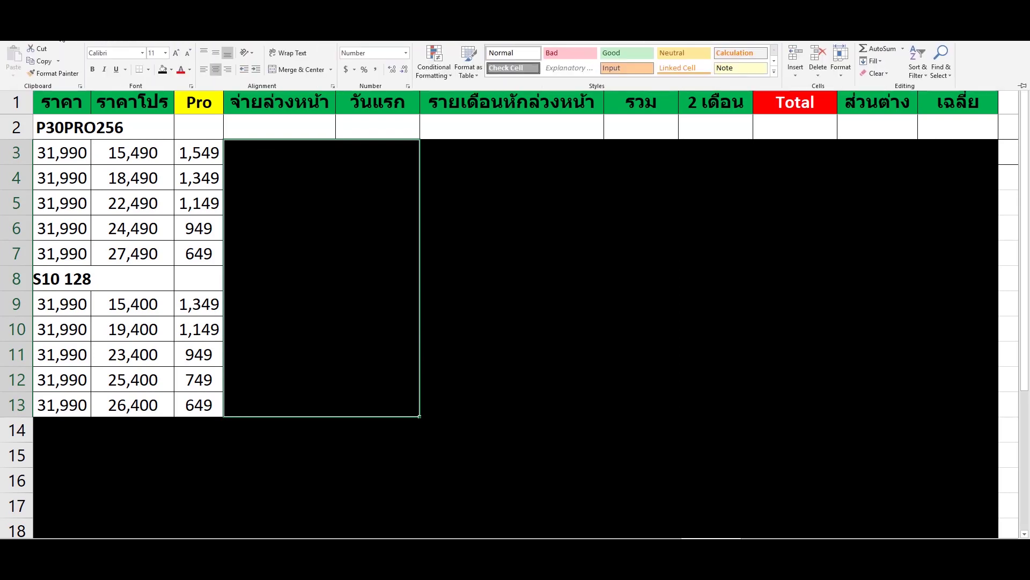
{"action": "left_click", "coordinate": [171, 71]}
{"action": "left_click", "coordinate": [164, 96]}
{"action": "left_click", "coordinate": [334, 222]}
Step: Compare the advance payment and first-day amounts of the two phones, including rows 4 and 10 across columns B to G
{"action": "left_click", "coordinate": [299, 155]}
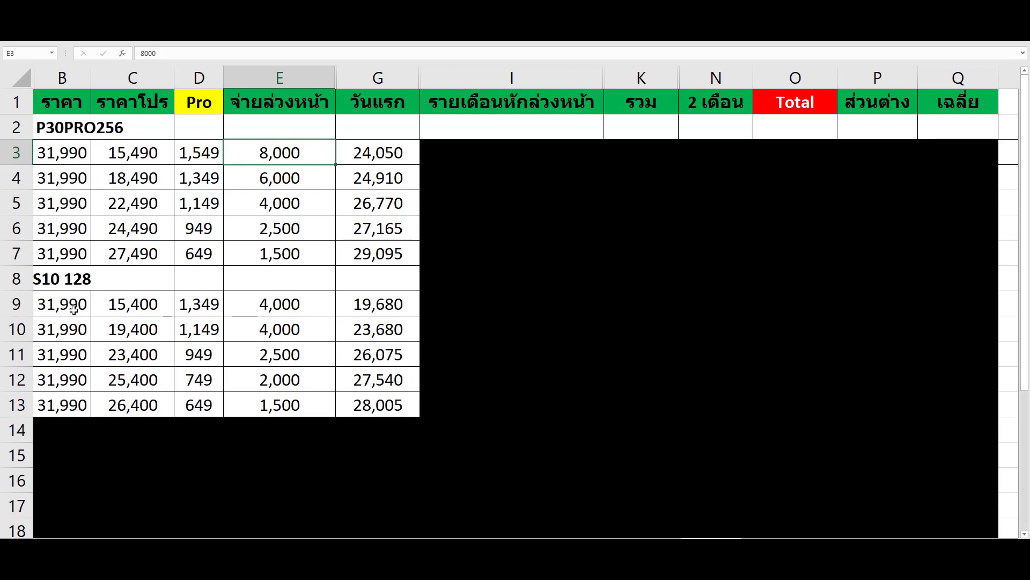
{"action": "left_click", "coordinate": [292, 311]}
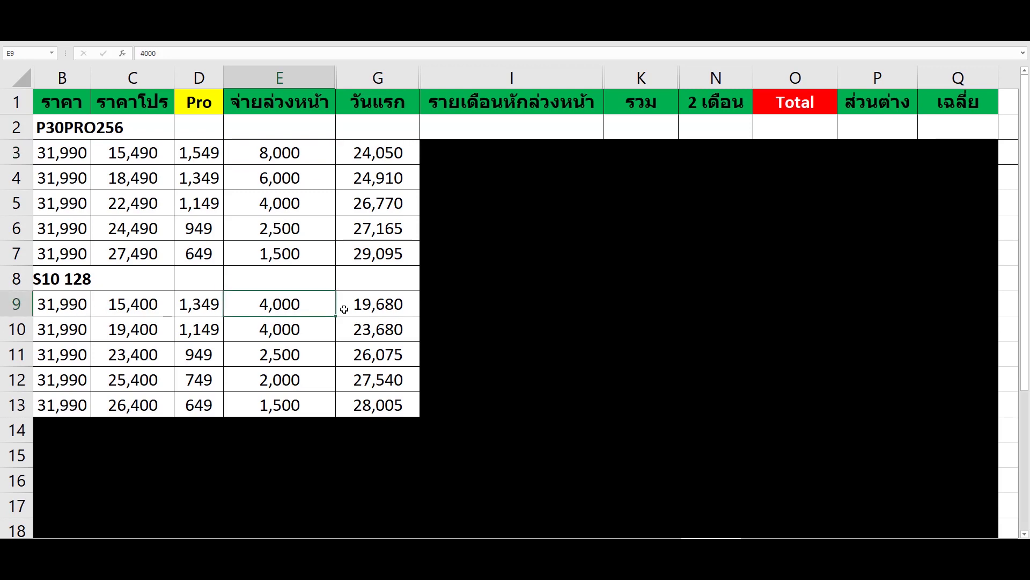
{"action": "left_click", "coordinate": [409, 159]}
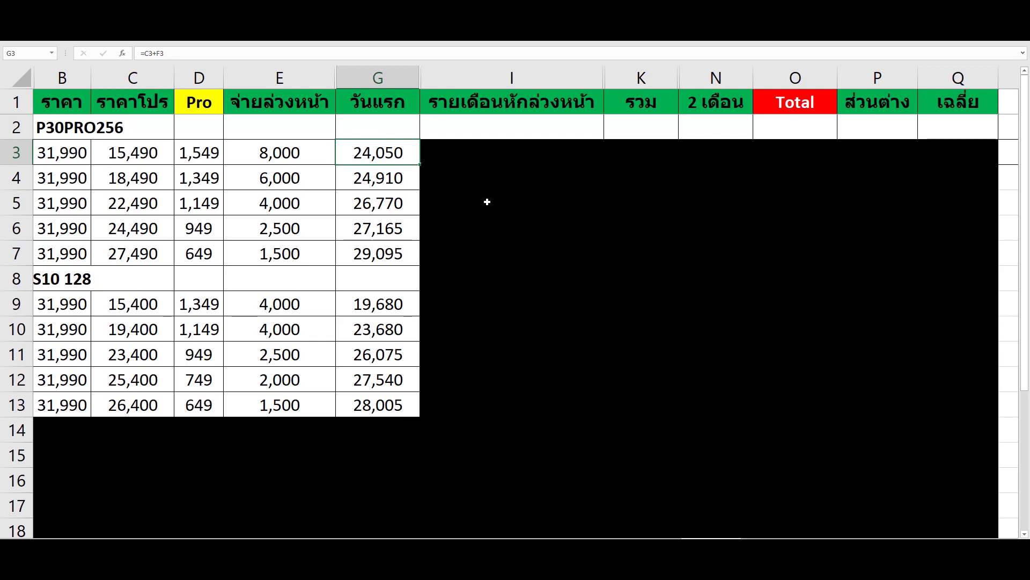
{"action": "left_click", "coordinate": [397, 307]}
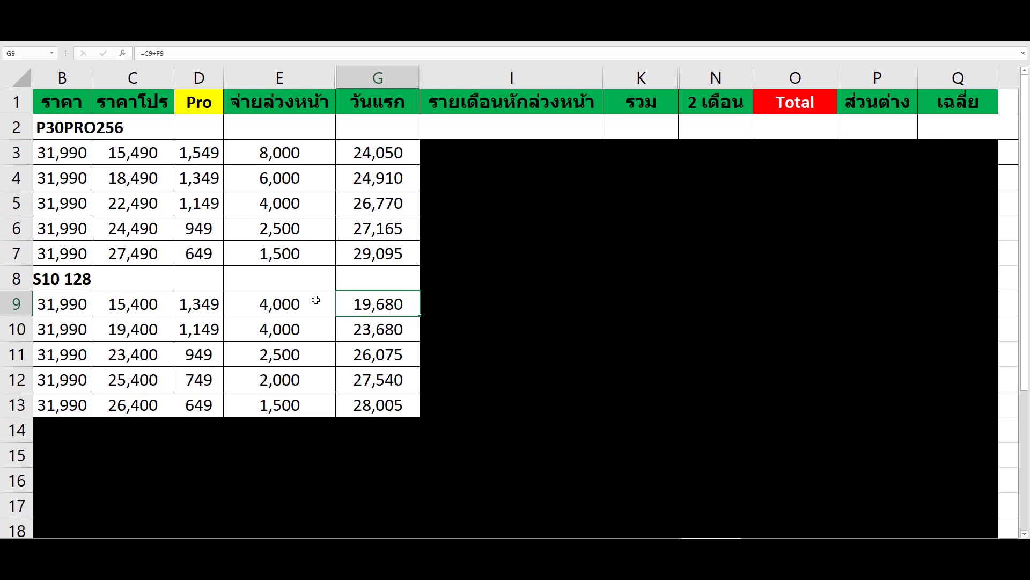
{"action": "left_click_drag", "start_coordinate": [41, 181], "coordinate": [370, 178]}
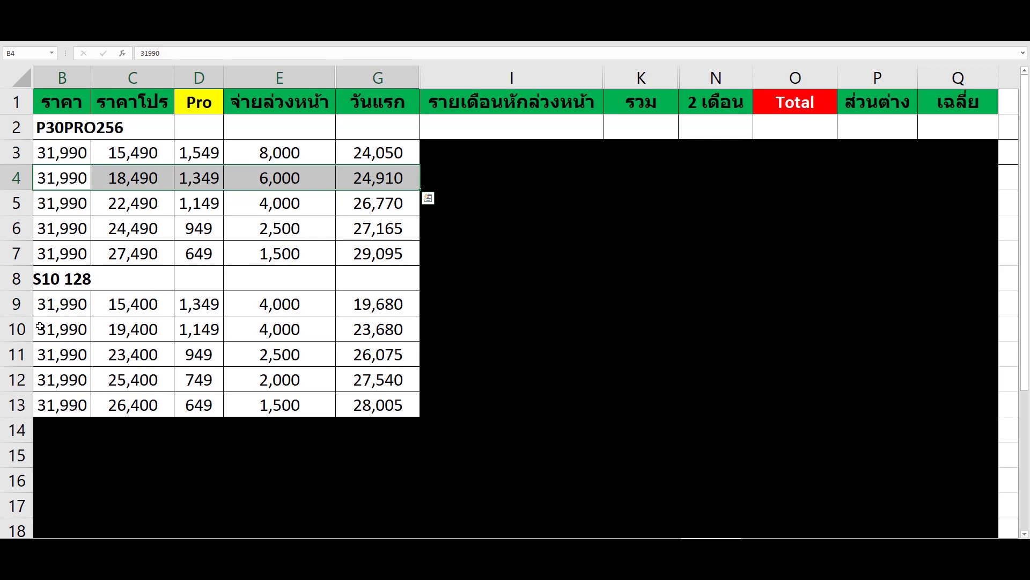
{"action": "left_click_drag", "start_coordinate": [52, 327], "coordinate": [351, 334]}
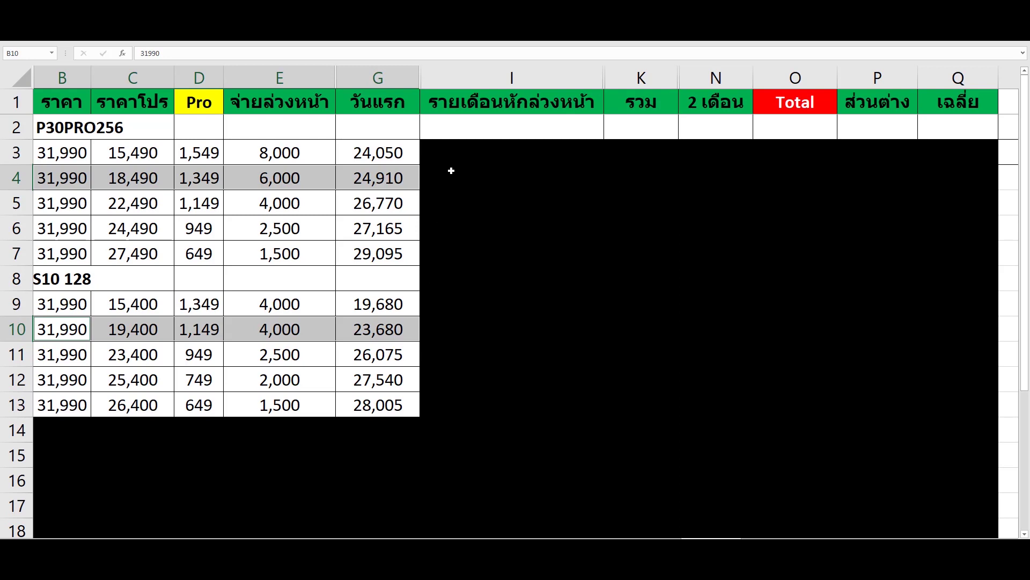
Step: Reveal the monthly, sum, two-month and Total columns by replacing the black fill of cells I3:O13 with white
{"action": "left_click_drag", "start_coordinate": [439, 154], "coordinate": [765, 395]}
{"action": "left_click", "coordinate": [538, 342]}
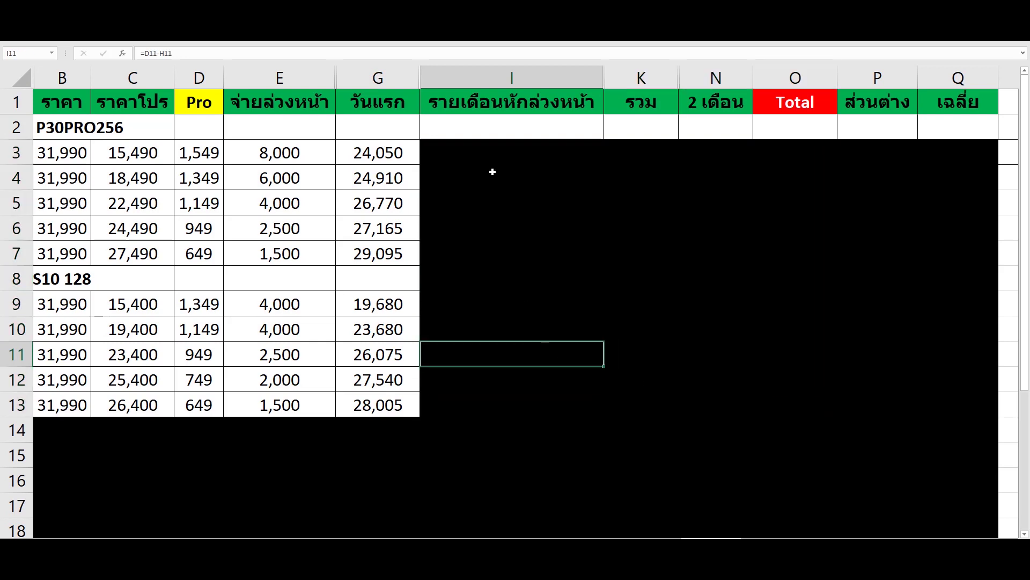
{"action": "left_click_drag", "start_coordinate": [482, 154], "coordinate": [778, 410]}
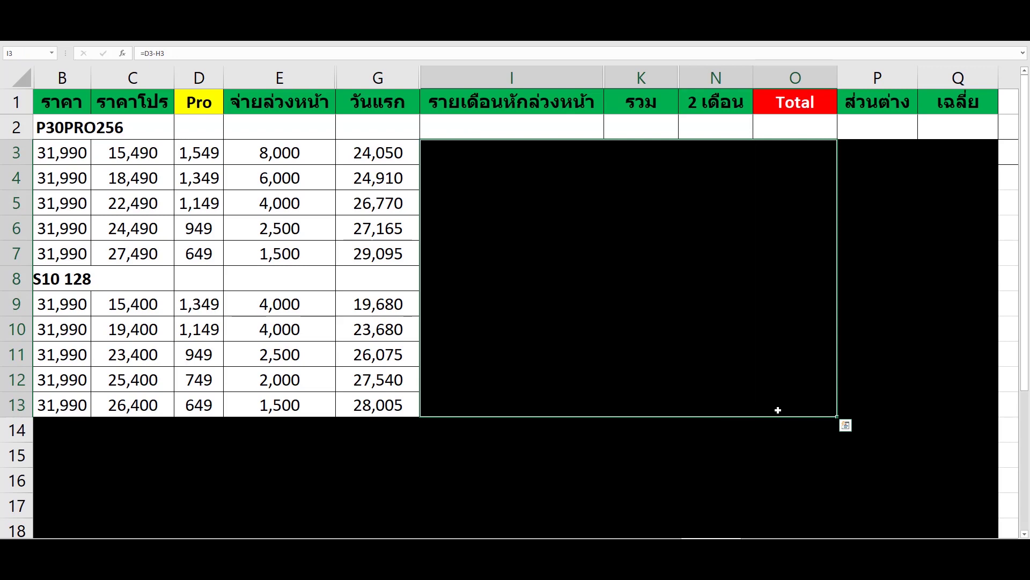
{"action": "left_click", "coordinate": [44, 43]}
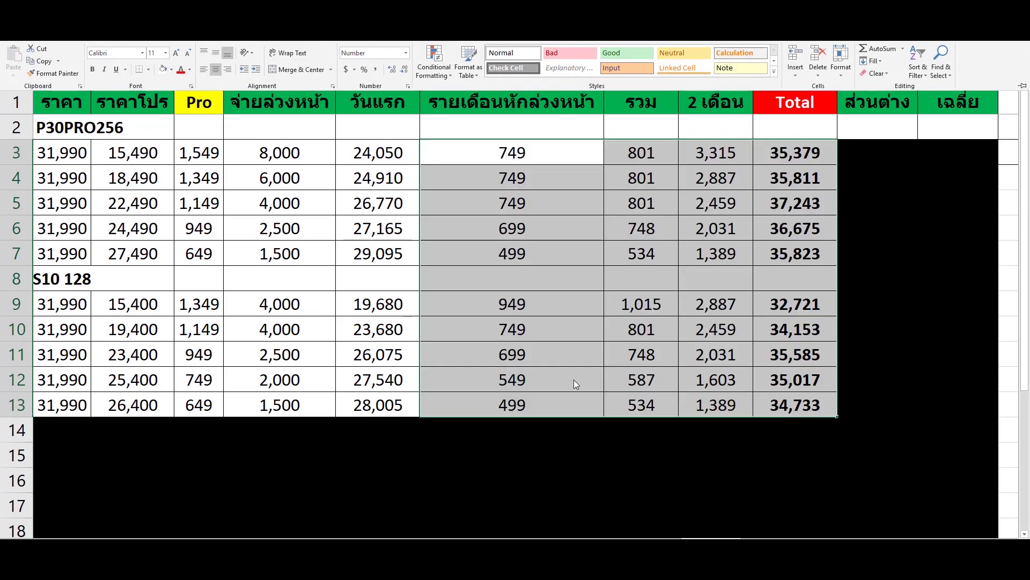
{"action": "left_click", "coordinate": [564, 364]}
Step: Examine how row 3's monthly fee after the advance deduction, sum, two-month amount and Total are calculated
{"action": "left_click", "coordinate": [462, 155]}
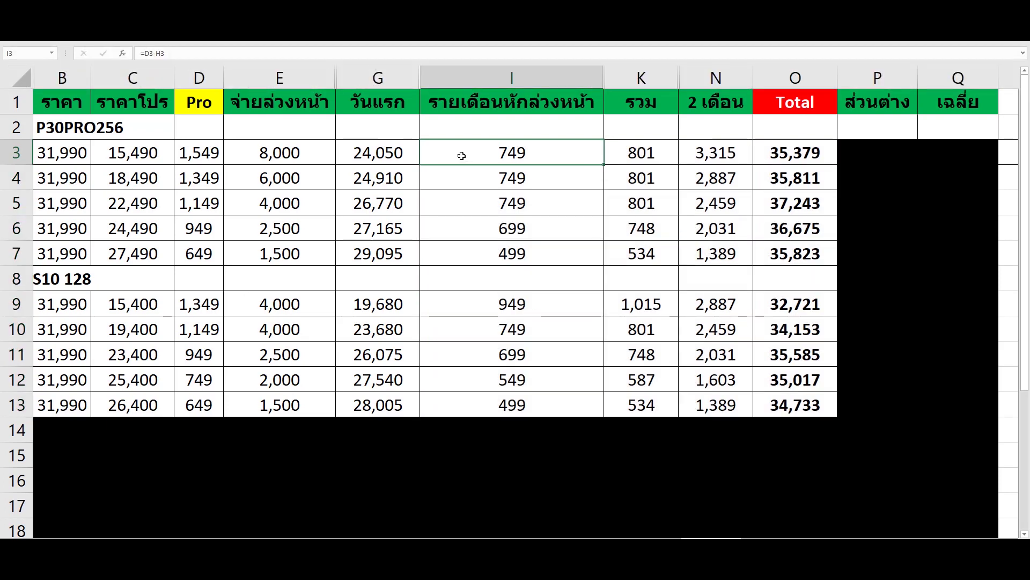
{"action": "left_click", "coordinate": [271, 154]}
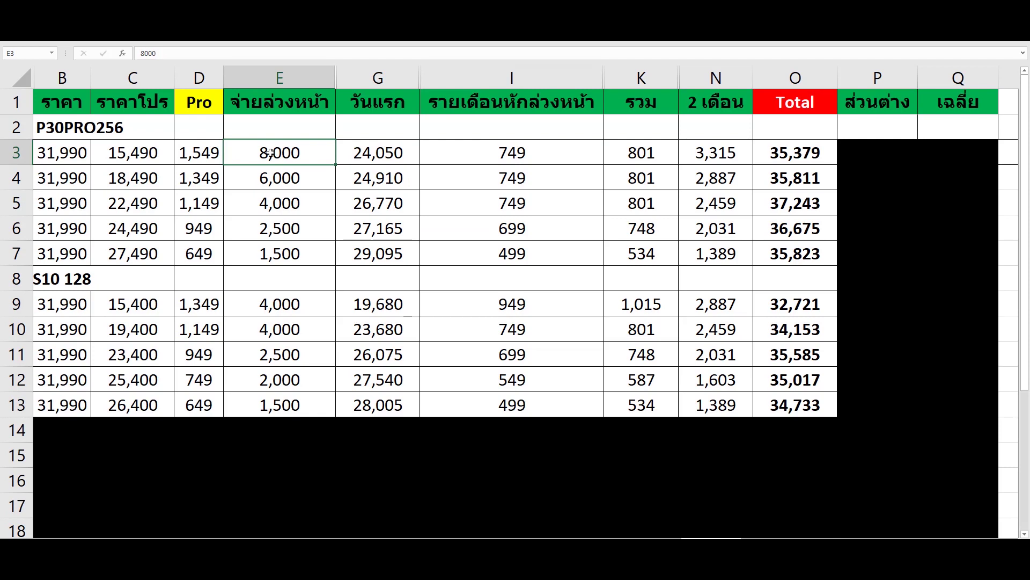
{"action": "left_click", "coordinate": [180, 154]}
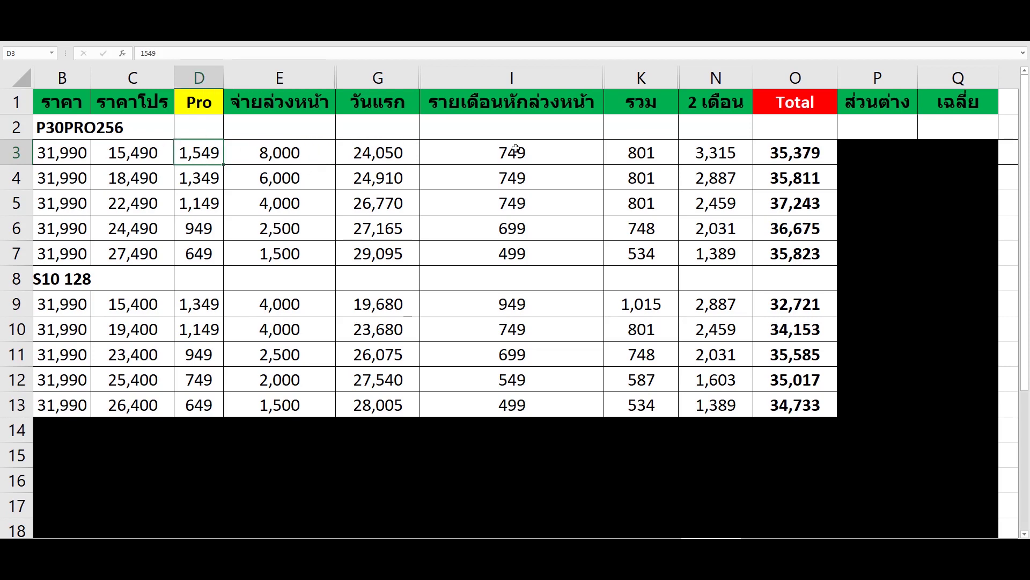
{"action": "left_click", "coordinate": [574, 160]}
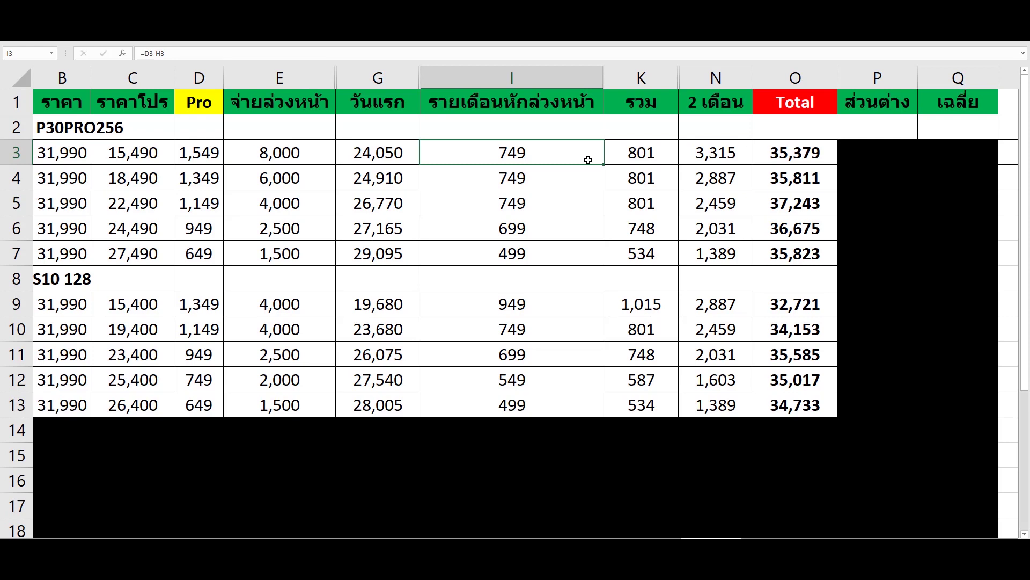
{"action": "left_click", "coordinate": [616, 156]}
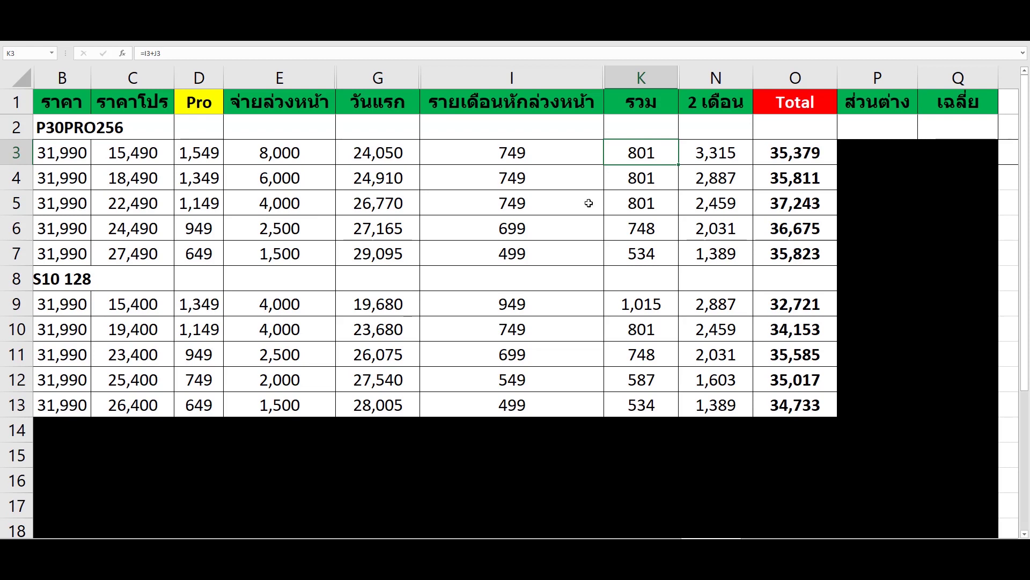
{"action": "left_click", "coordinate": [730, 158]}
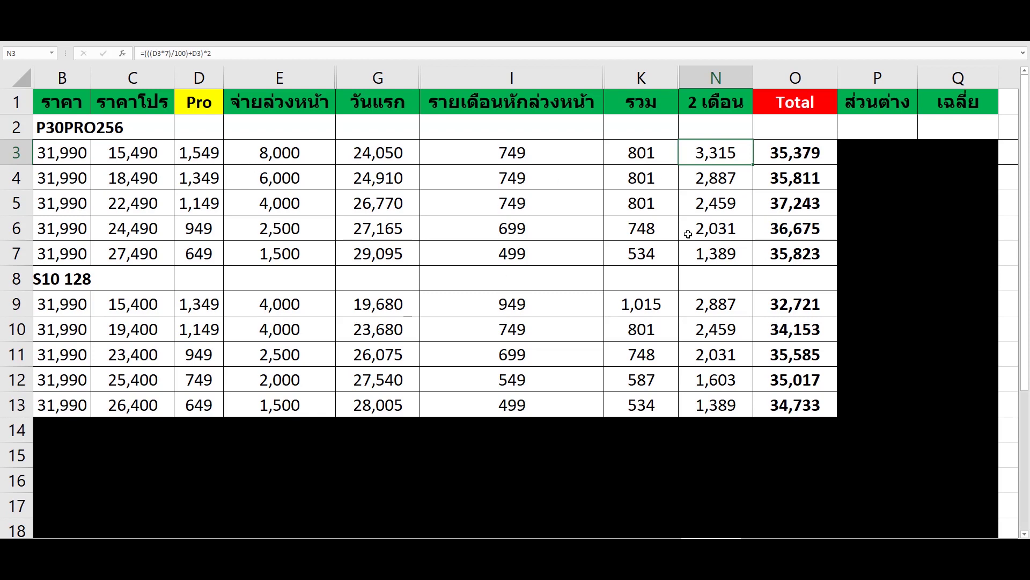
{"action": "left_click", "coordinate": [797, 157]}
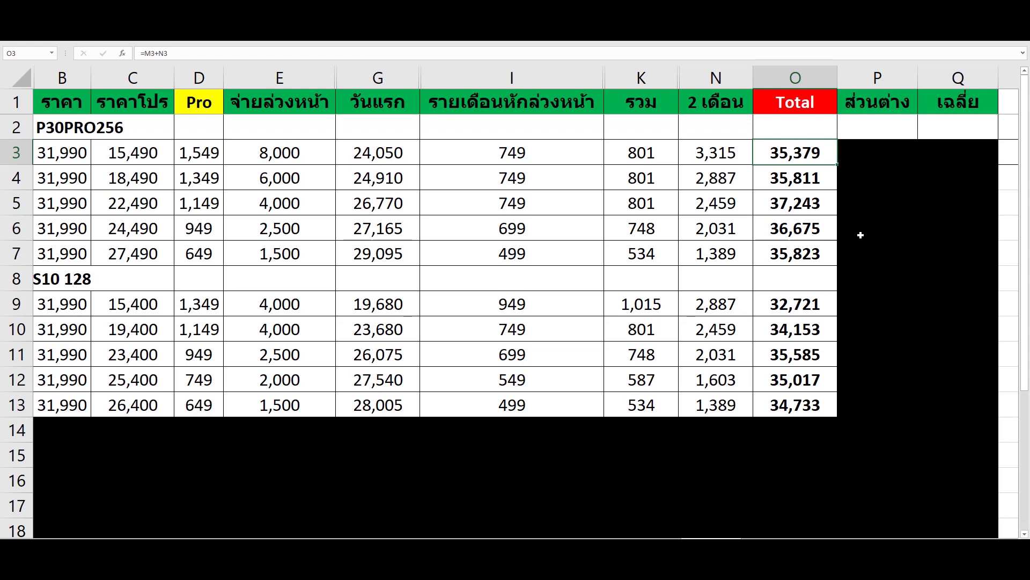
Step: Compare the costs through Total in rows 3 and 7 of P30PRO256 with row 9 of S10 128
{"action": "left_click_drag", "start_coordinate": [91, 156], "coordinate": [795, 153]}
{"action": "left_click_drag", "start_coordinate": [60, 254], "coordinate": [781, 248]}
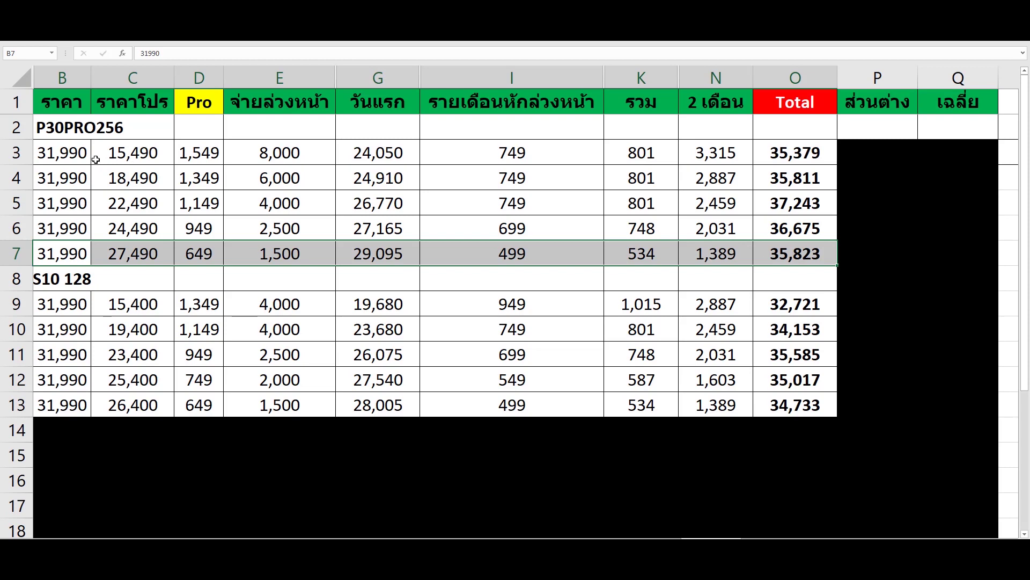
{"action": "left_click_drag", "start_coordinate": [64, 148], "coordinate": [792, 149]}
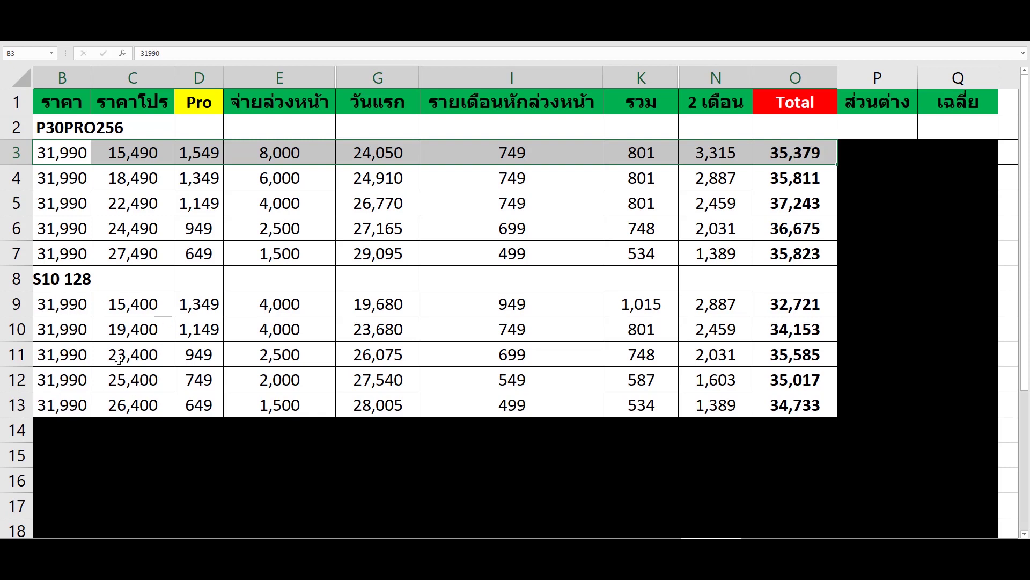
{"action": "left_click", "coordinate": [786, 305]}
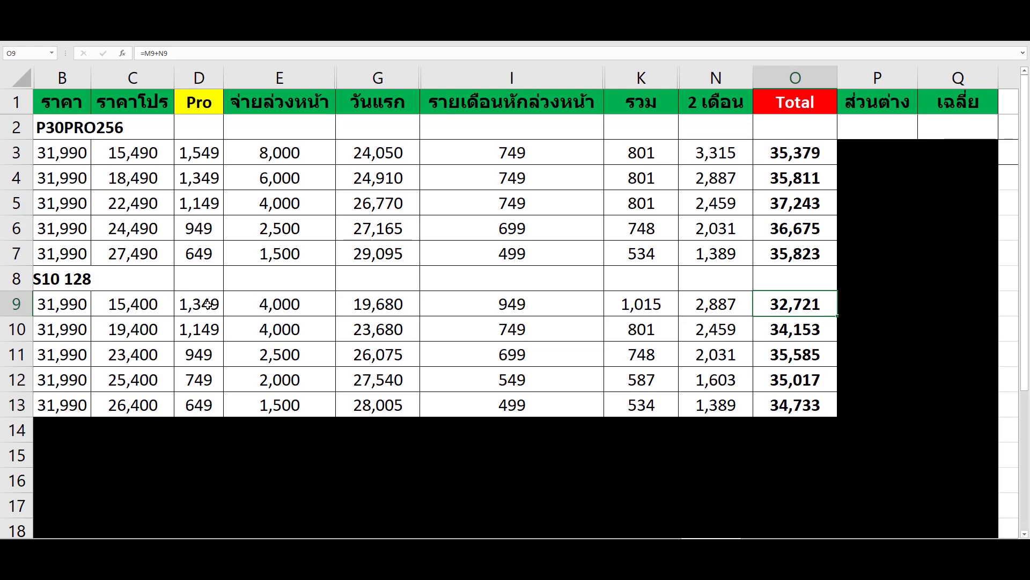
{"action": "left_click_drag", "start_coordinate": [144, 308], "coordinate": [392, 305]}
{"action": "left_click_drag", "start_coordinate": [593, 310], "coordinate": [794, 330]}
Step: Highlight the first S10 128 row, cells B9:O9, with a yellow fill
{"action": "left_click_drag", "start_coordinate": [43, 309], "coordinate": [786, 305]}
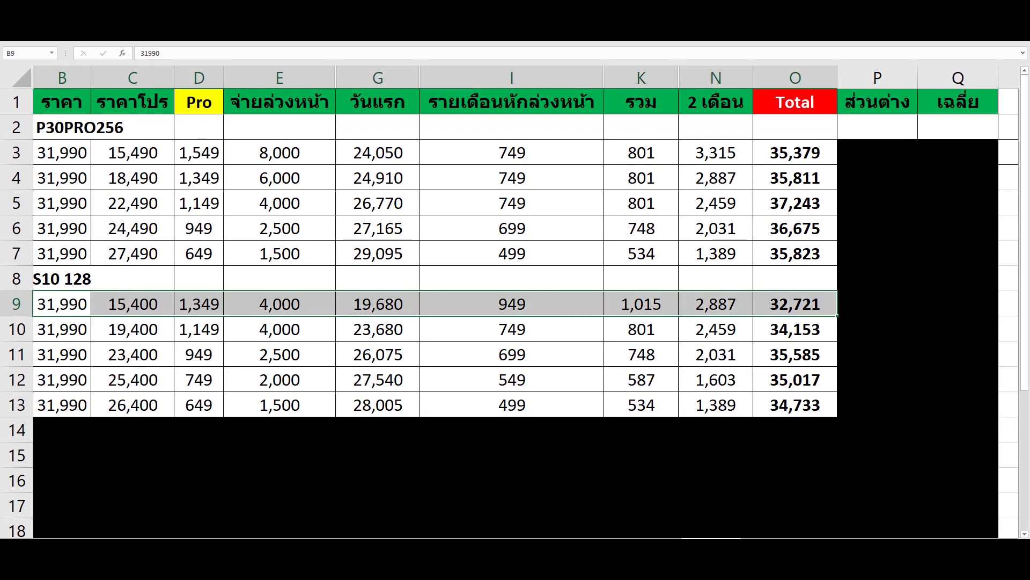
{"action": "left_click", "coordinate": [71, 39]}
{"action": "left_click", "coordinate": [170, 69]}
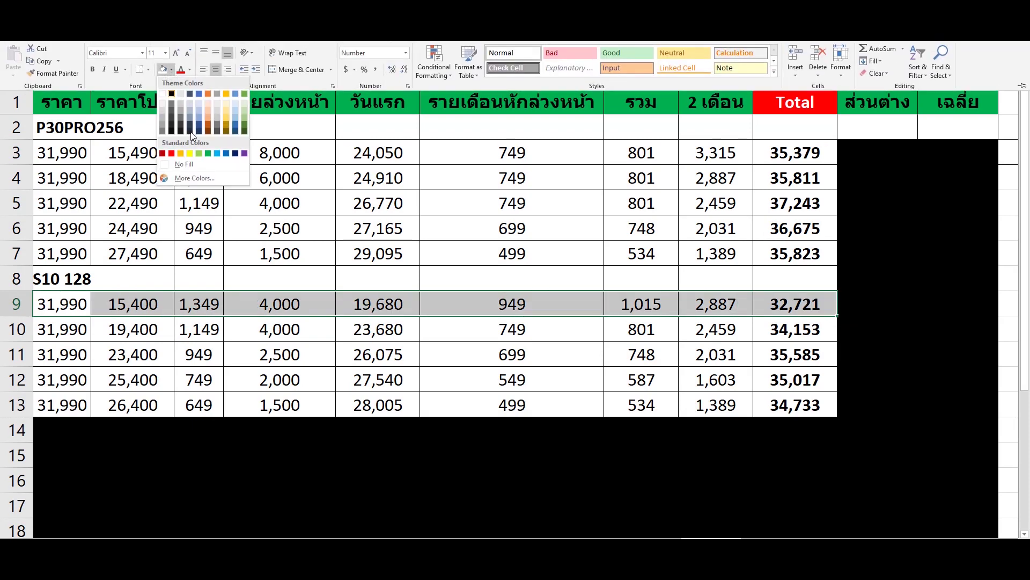
{"action": "left_click", "coordinate": [190, 153]}
Step: Highlight the second P30PRO256 row, cells B4:O4, with the same yellow fill
{"action": "left_click", "coordinate": [53, 179]}
{"action": "left_click_drag", "start_coordinate": [375, 176], "coordinate": [794, 178]}
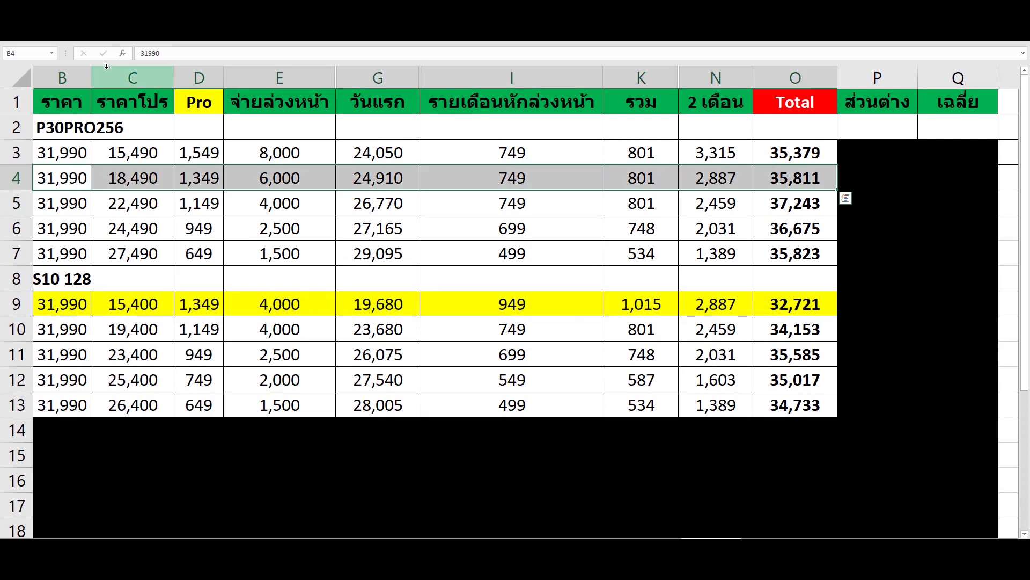
{"action": "left_click", "coordinate": [95, 39]}
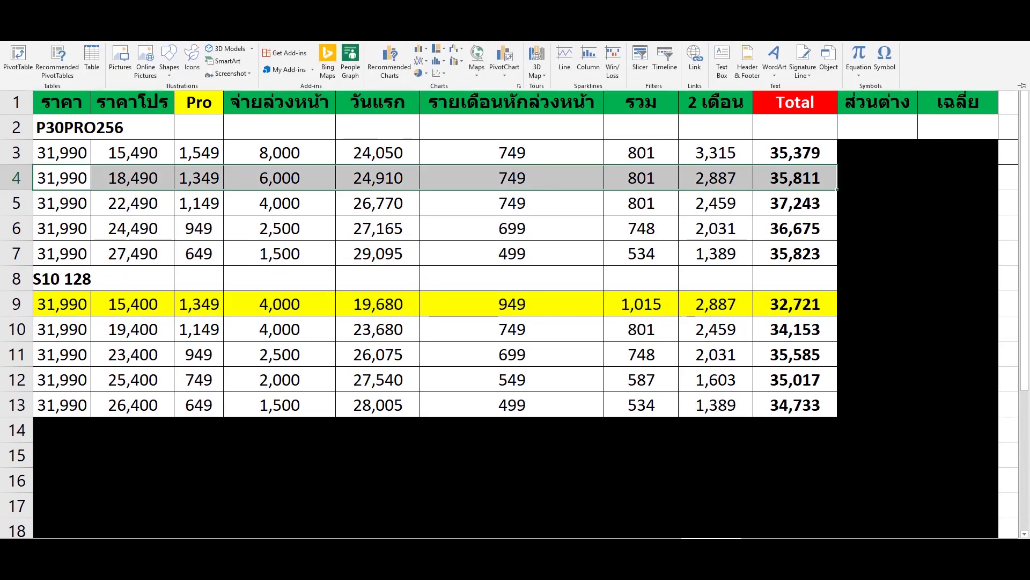
{"action": "left_click", "coordinate": [68, 39]}
{"action": "left_click", "coordinate": [163, 69]}
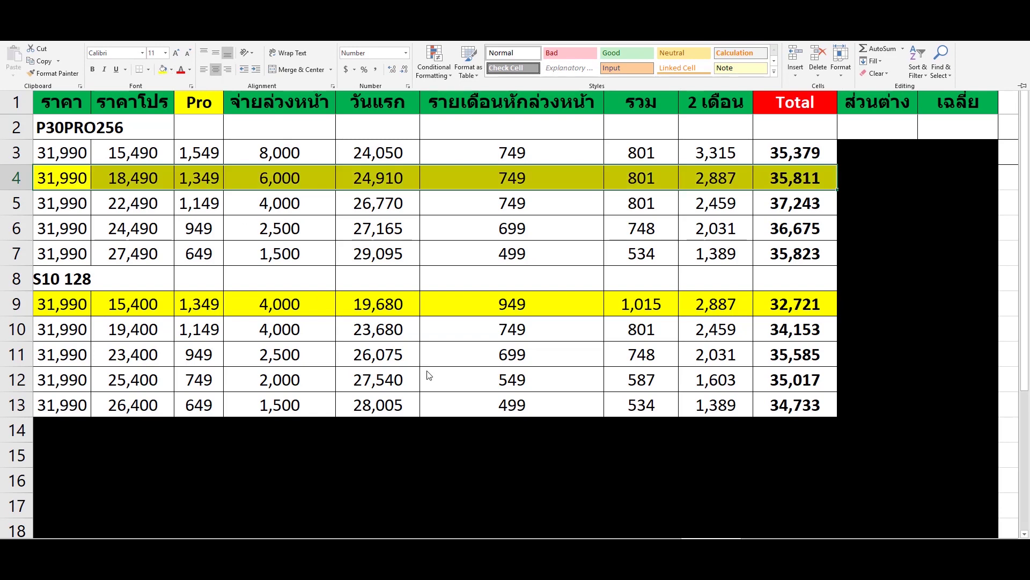
Step: Examine the S10 128 Totals in column O and row 9's full price and promotional price against its Total
{"action": "left_click", "coordinate": [808, 325]}
{"action": "left_click", "coordinate": [782, 363]}
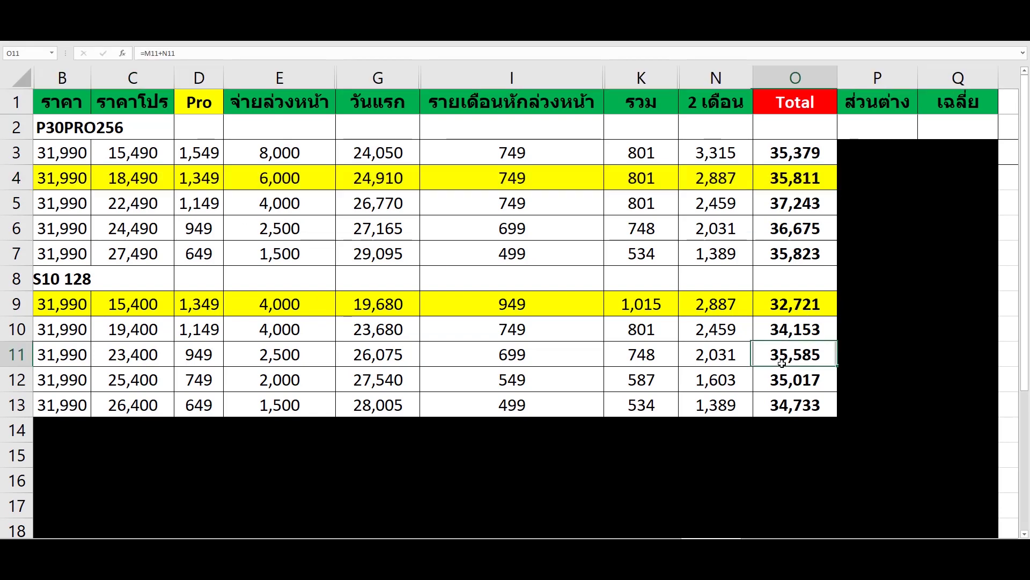
{"action": "key", "text": "Up"}
{"action": "key", "text": "Up"}
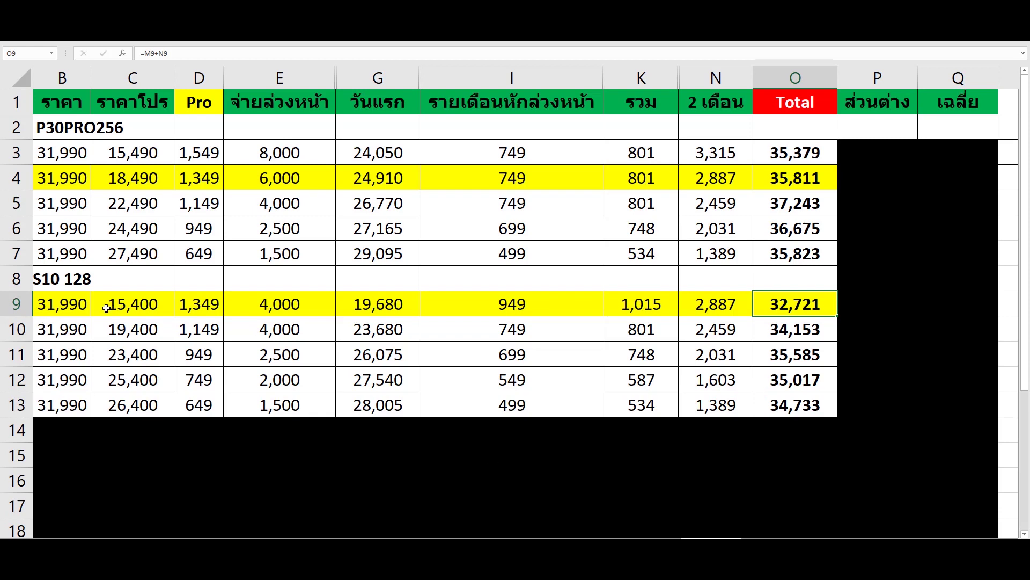
{"action": "left_click", "coordinate": [74, 303]}
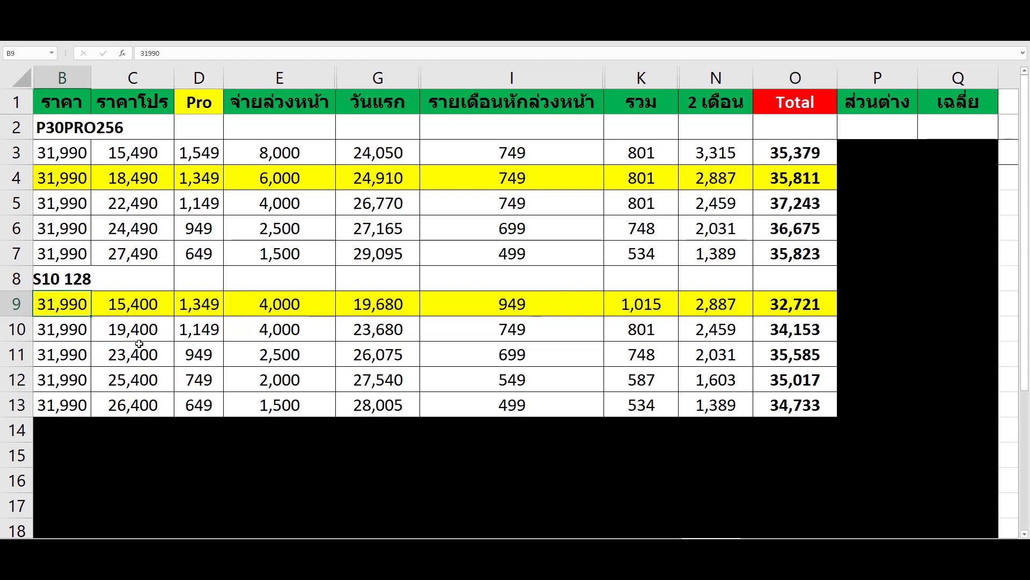
{"action": "left_click", "coordinate": [140, 307]}
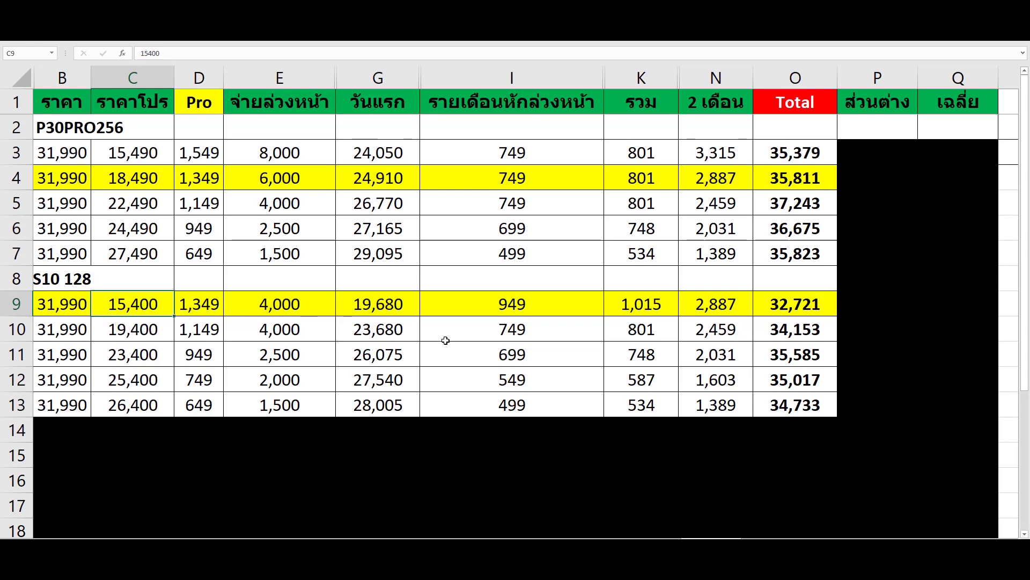
{"action": "left_click", "coordinate": [818, 309]}
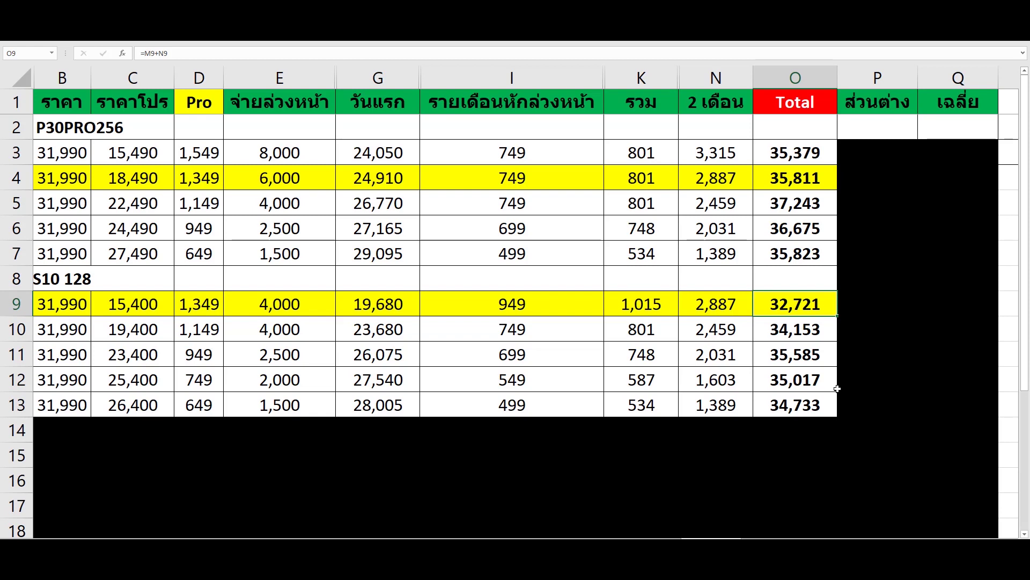
Step: Remove the black fill from cells P3:Q13 to reveal the ส่วนต่าง and เฉลี่ย values for P30PRO256 and S10 128
{"action": "left_click_drag", "start_coordinate": [858, 153], "coordinate": [952, 412]}
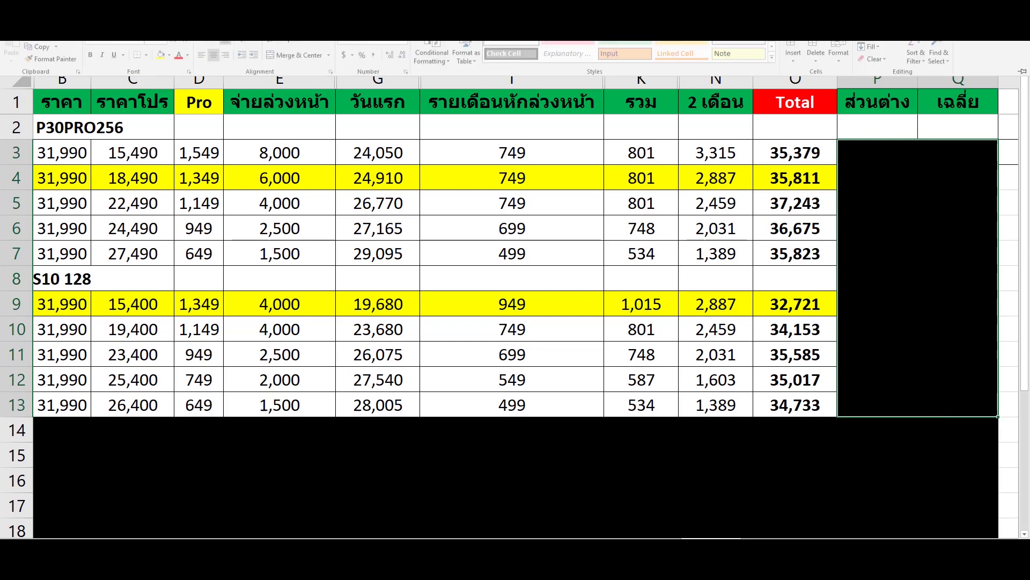
{"action": "left_click", "coordinate": [172, 71]}
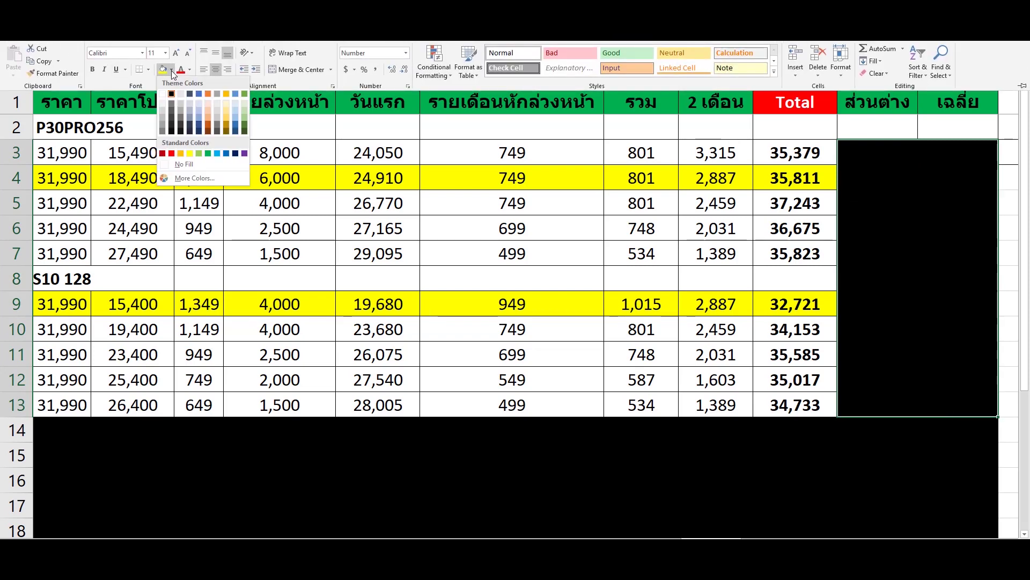
{"action": "left_click", "coordinate": [177, 164]}
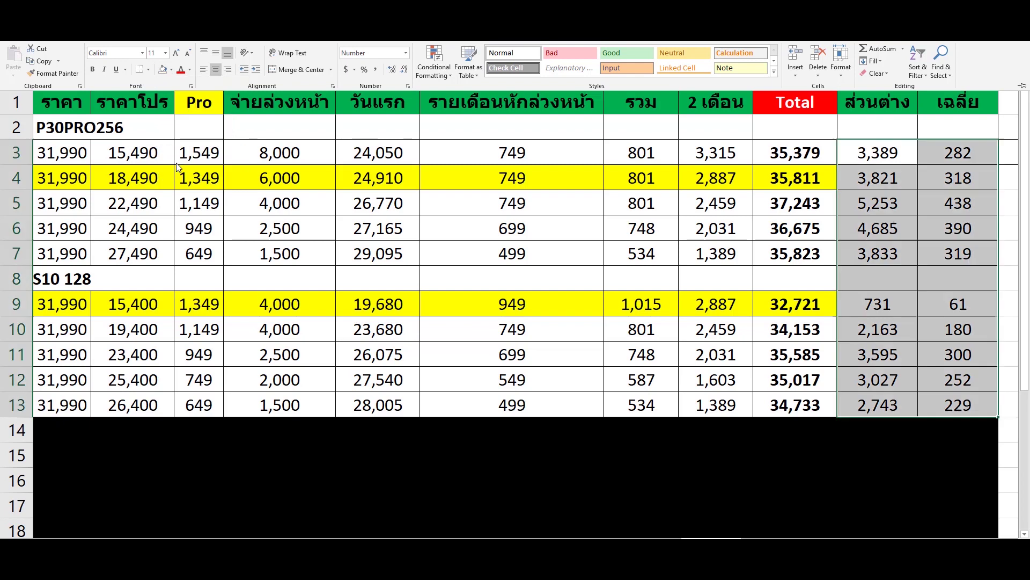
{"action": "left_click", "coordinate": [641, 428]}
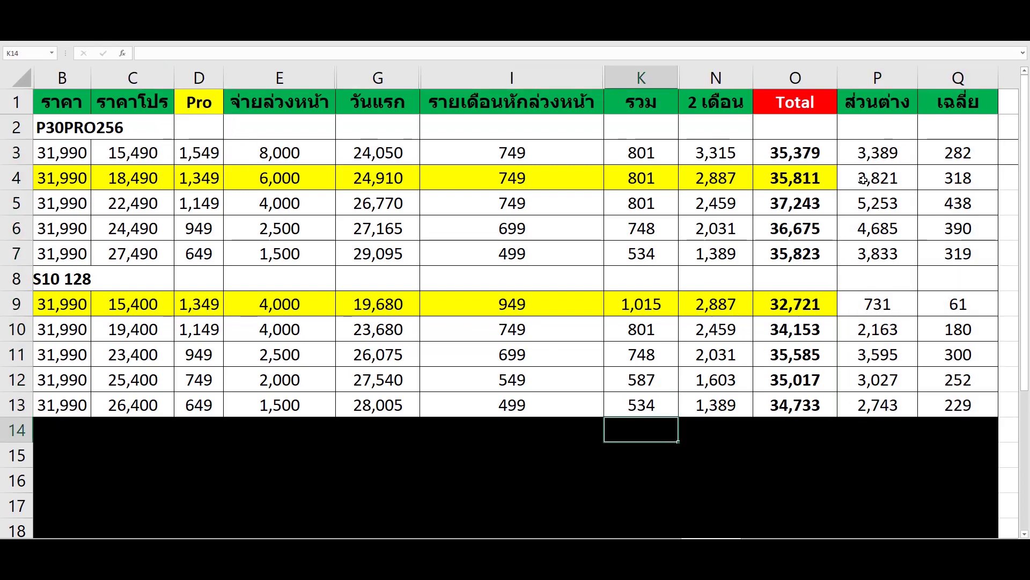
Step: Examine how row 3's ส่วนต่าง is derived from Total and full price, and how เฉลี่ย is derived from it
{"action": "left_click", "coordinate": [863, 158]}
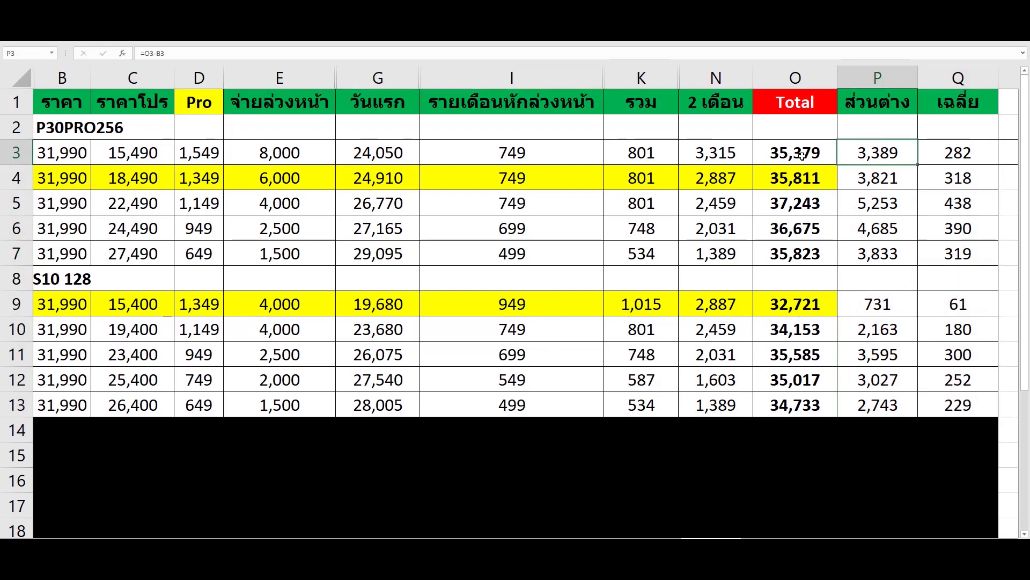
{"action": "left_click", "coordinate": [66, 157]}
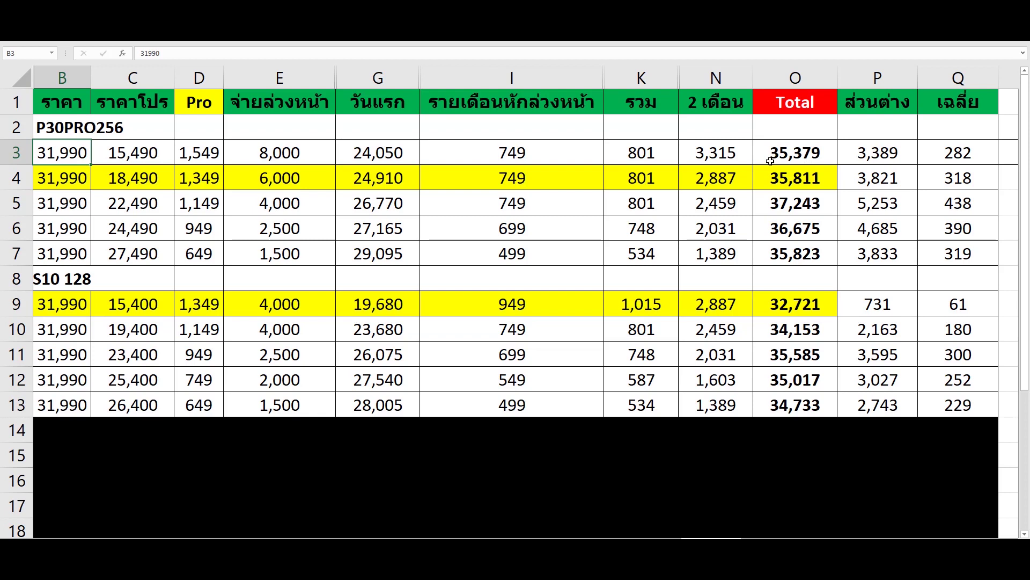
{"action": "left_click", "coordinate": [875, 154]}
{"action": "left_click", "coordinate": [939, 158]}
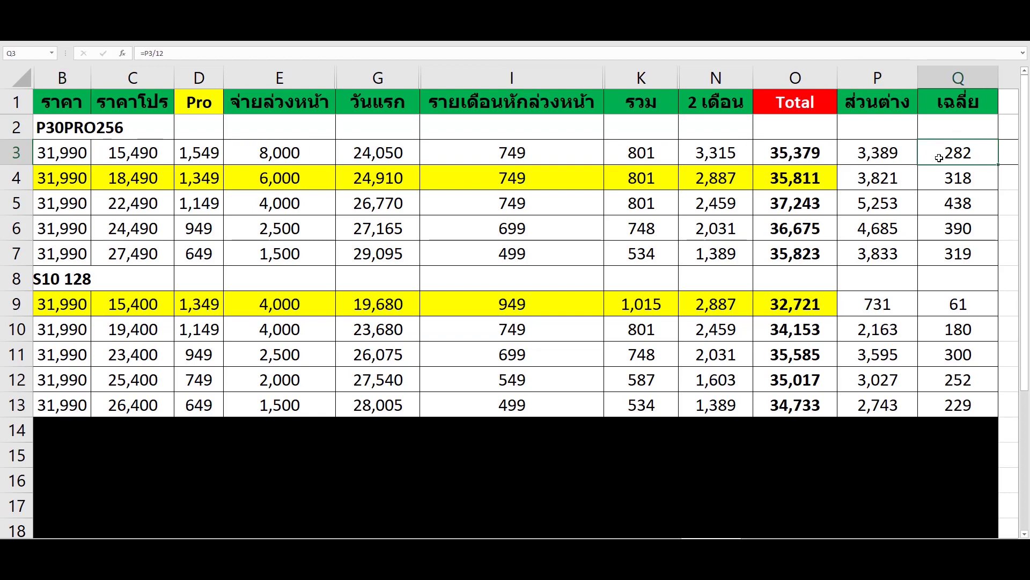
{"action": "left_click", "coordinate": [873, 160]}
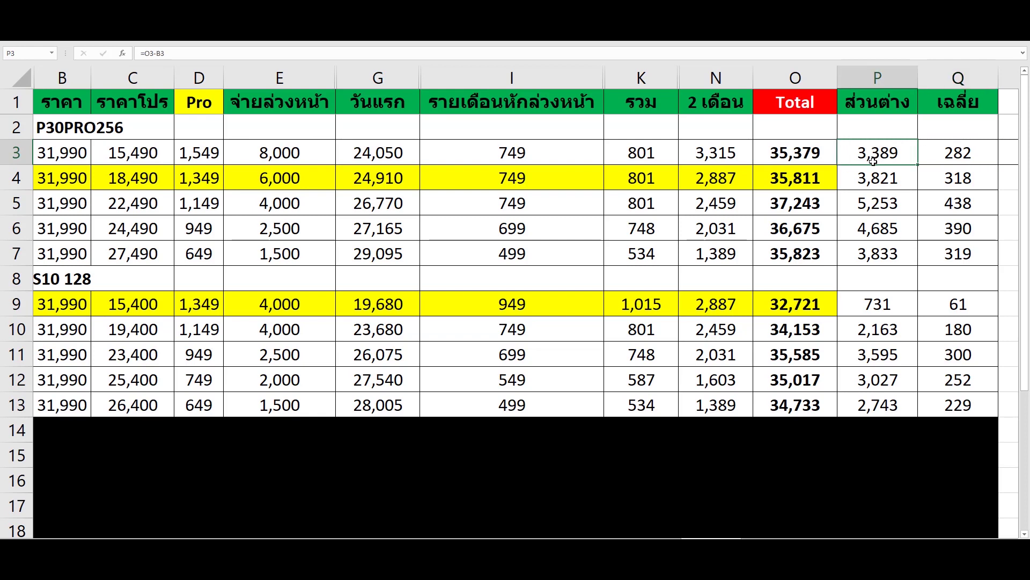
{"action": "left_click", "coordinate": [923, 157]}
{"action": "left_click", "coordinate": [895, 157]}
{"action": "left_click", "coordinate": [927, 158]}
{"action": "left_click", "coordinate": [893, 157]}
Step: Compare row 3's Total with its full price, difference, monthly average and Pro package fee
{"action": "left_click", "coordinate": [814, 156]}
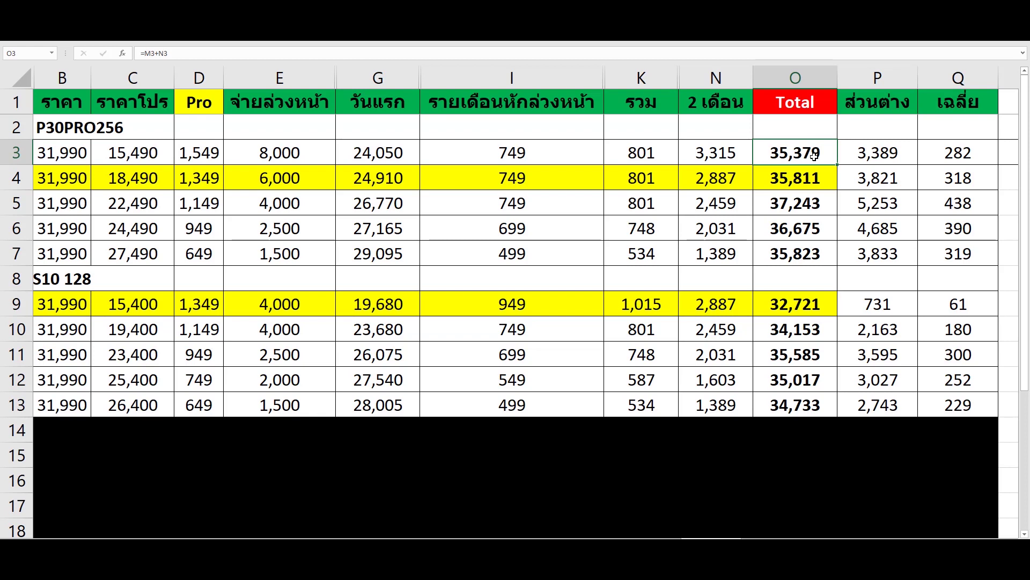
{"action": "left_click", "coordinate": [81, 141]}
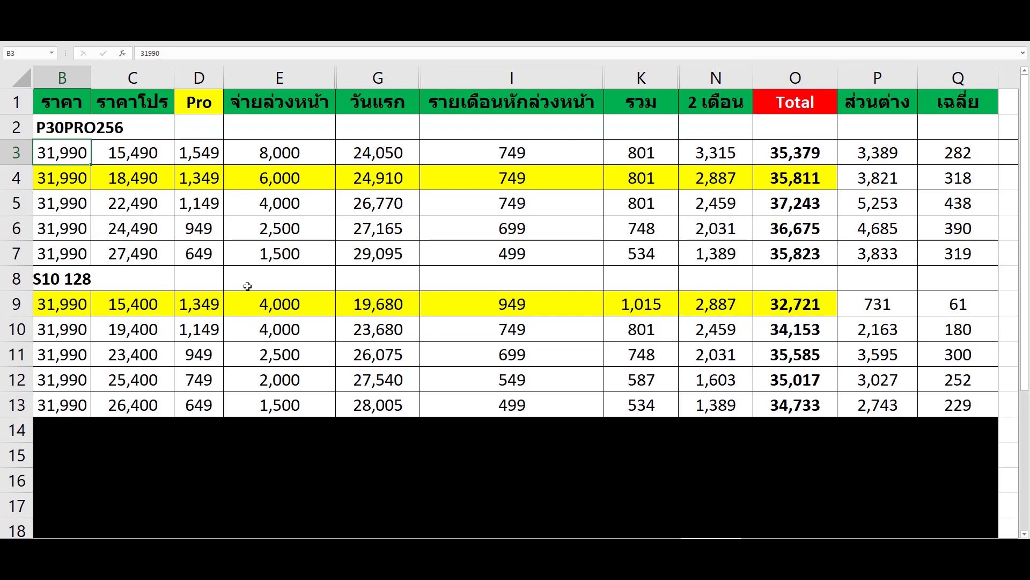
{"action": "left_click", "coordinate": [964, 152]}
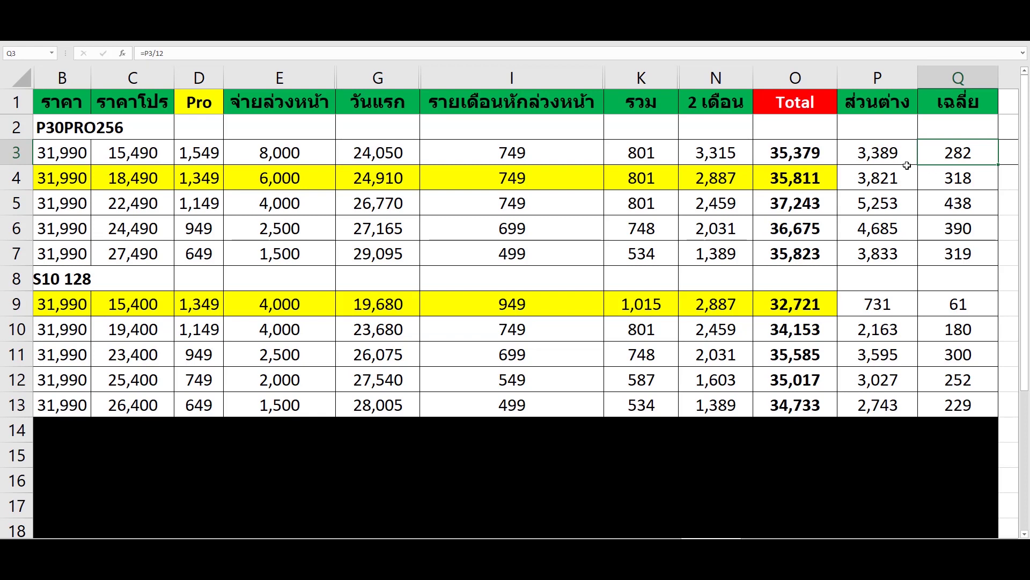
{"action": "left_click", "coordinate": [881, 157]}
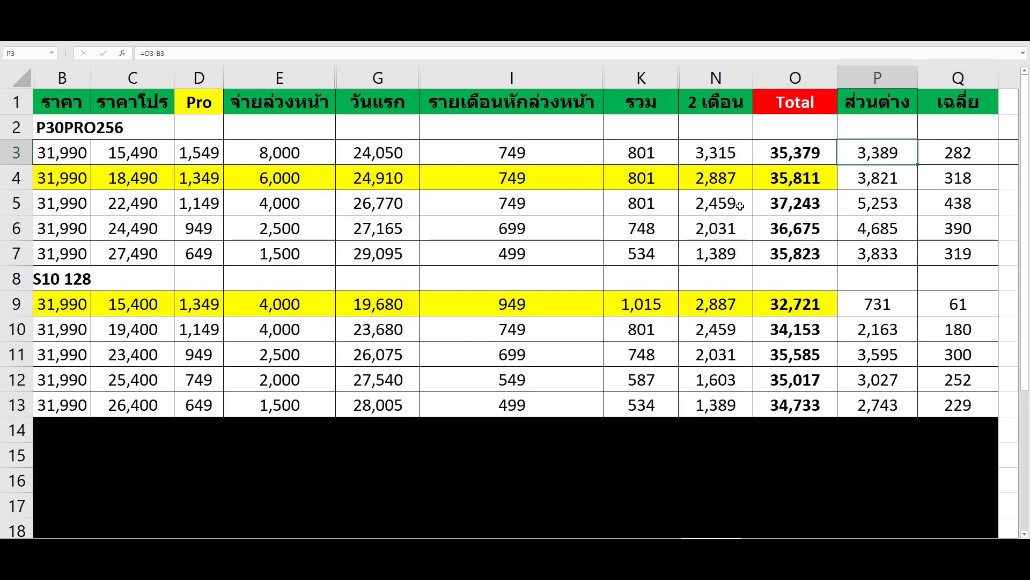
{"action": "left_click", "coordinate": [783, 159]}
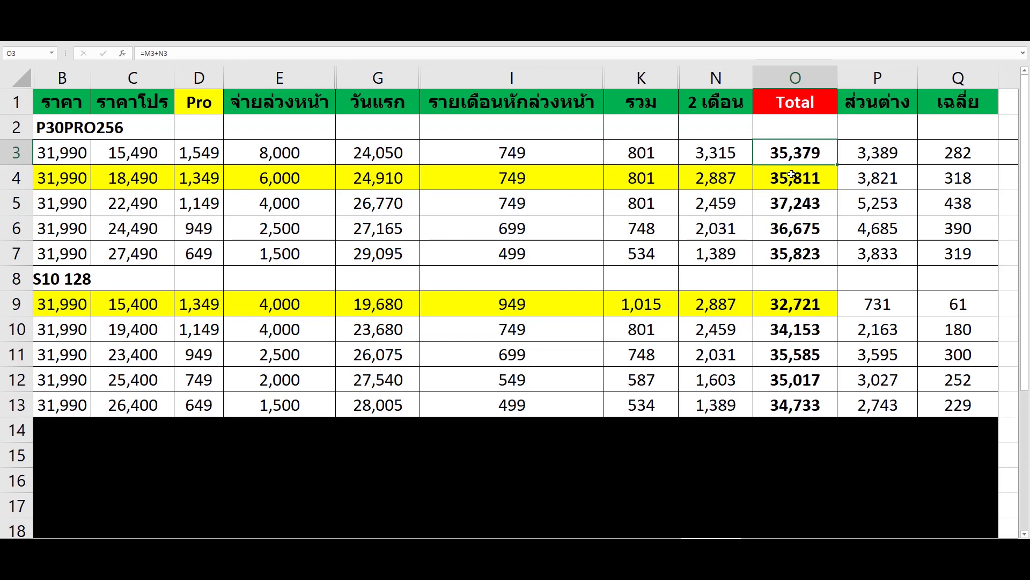
{"action": "left_click", "coordinate": [965, 152]}
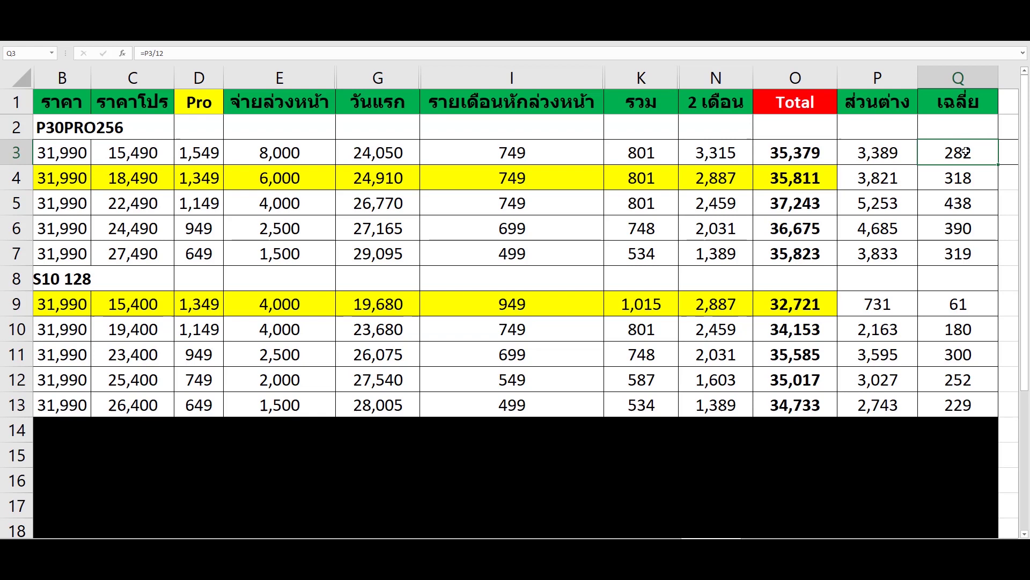
{"action": "left_click", "coordinate": [210, 157]}
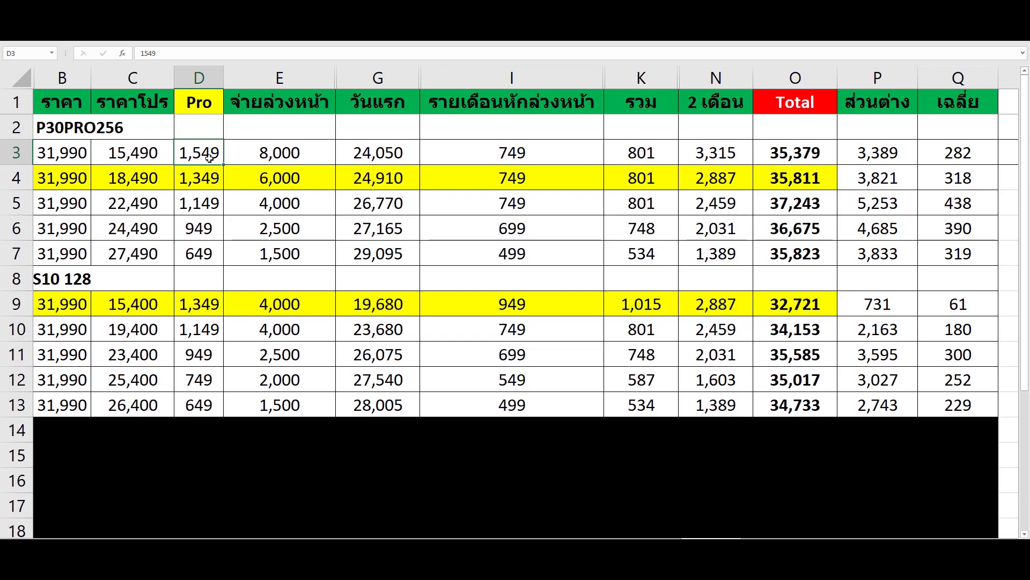
{"action": "left_click", "coordinate": [792, 160]}
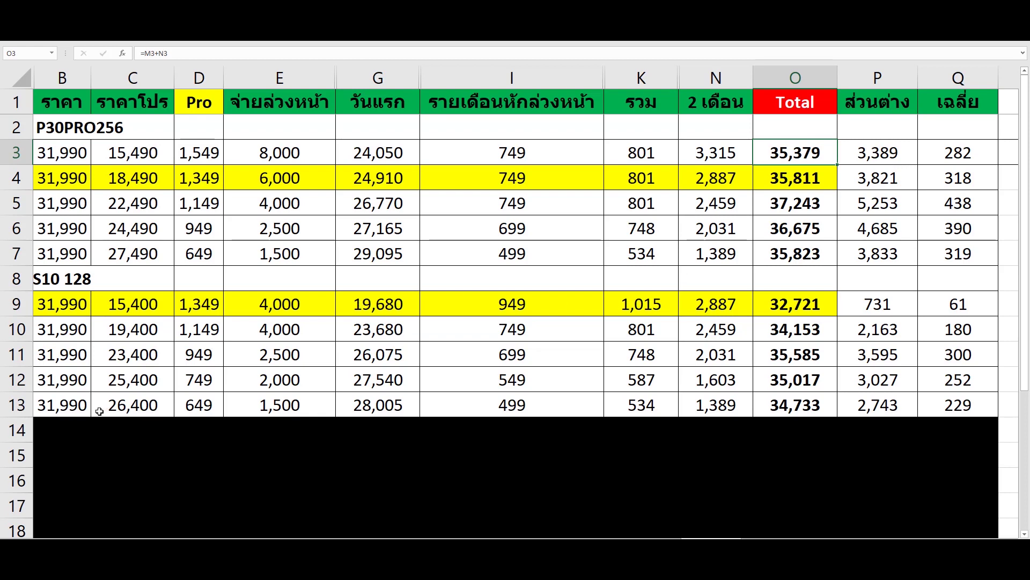
Step: Remove the black fill from cells B14:Q19 to reveal the S10+128 package block
{"action": "scroll", "coordinate": [94, 406], "scroll_direction": "down", "scroll_amount": 1}
{"action": "left_click_drag", "start_coordinate": [50, 346], "coordinate": [948, 469]}
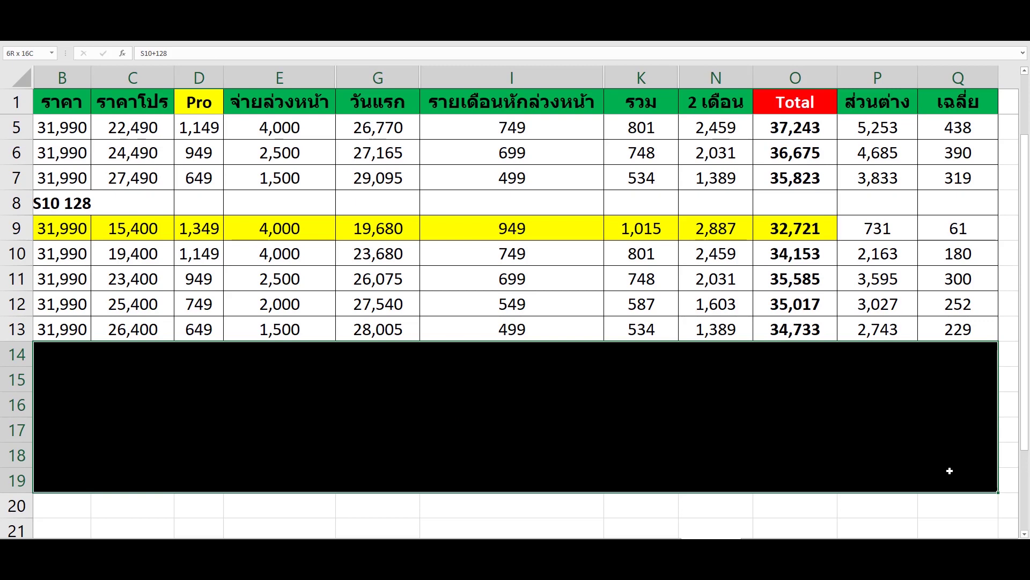
{"action": "scroll", "coordinate": [226, 230], "scroll_direction": "up", "scroll_amount": 1}
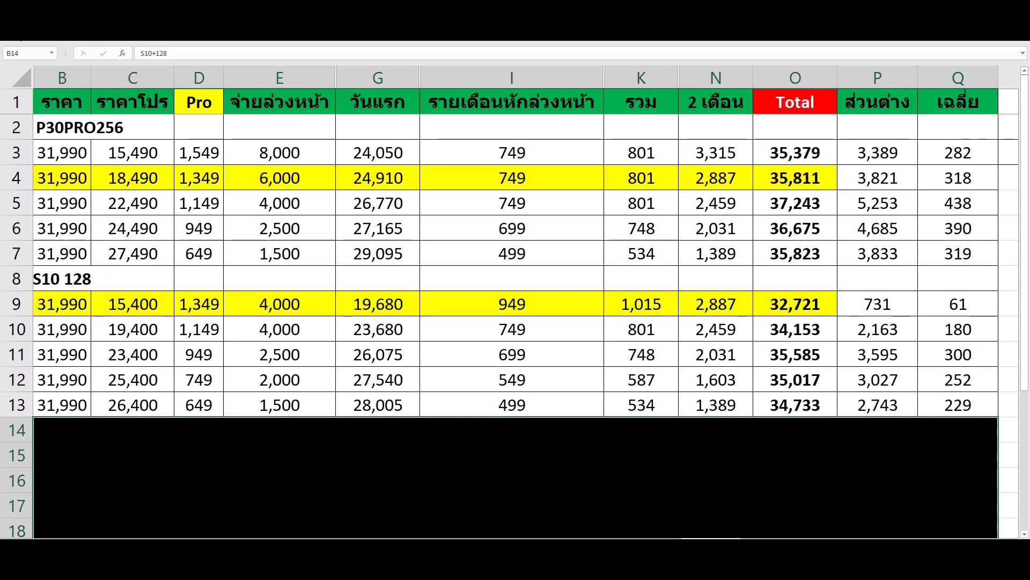
{"action": "key", "text": "alt+f"}
{"action": "key", "text": "Escape"}
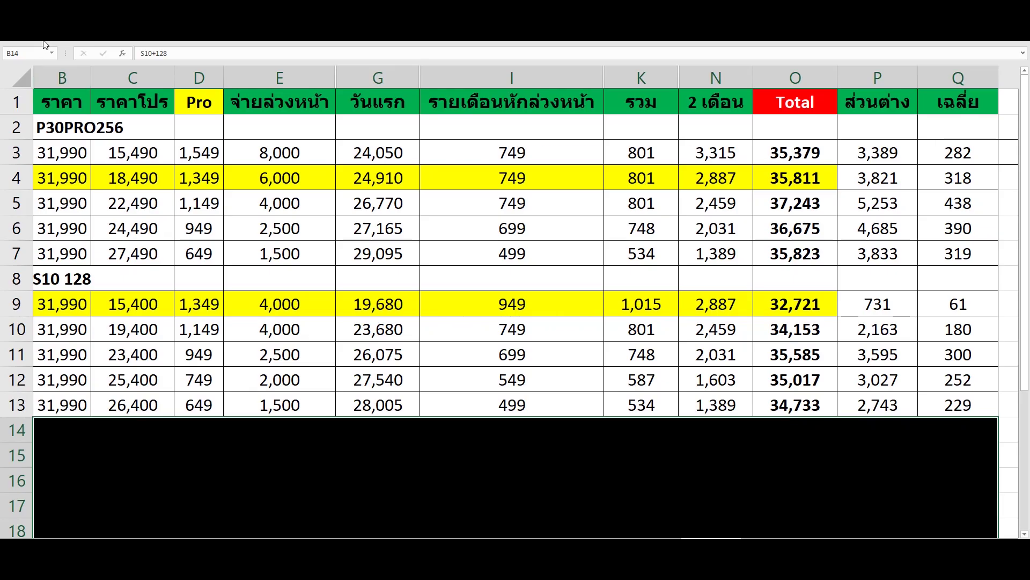
{"action": "left_click", "coordinate": [47, 40]}
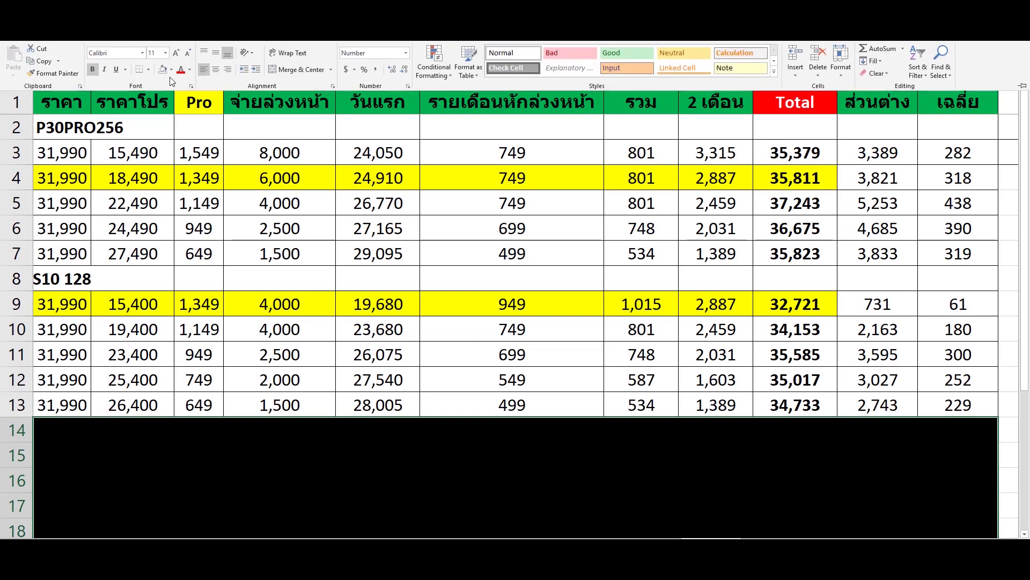
{"action": "scroll", "coordinate": [185, 376], "scroll_direction": "down", "scroll_amount": 1}
{"action": "left_click", "coordinate": [185, 403]}
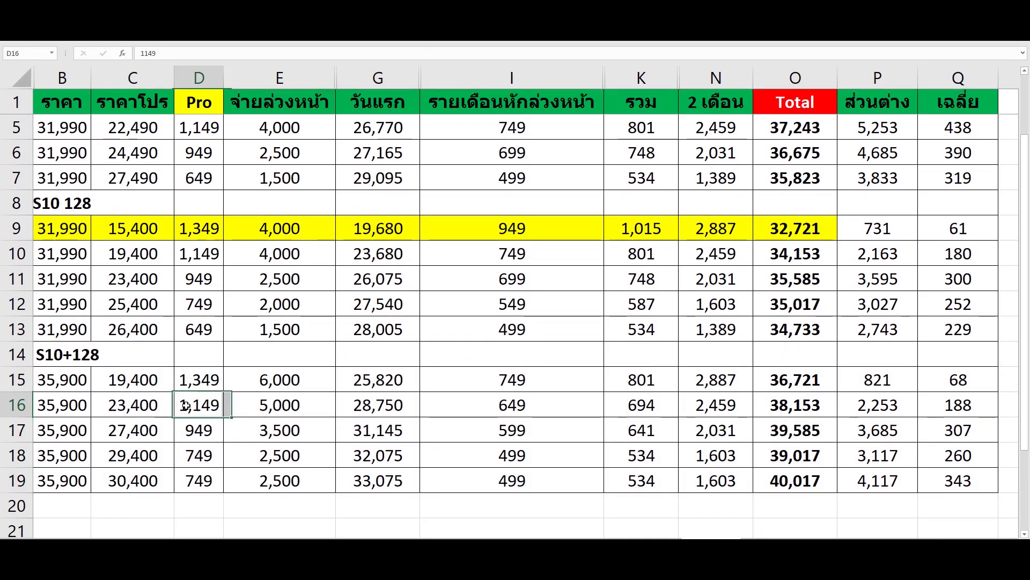
Step: Review the S10+128 full and promotional prices, and highlight its first package row, cells B15:Q15, with a yellow fill
{"action": "scroll", "coordinate": [185, 404], "scroll_direction": "up", "scroll_amount": 1}
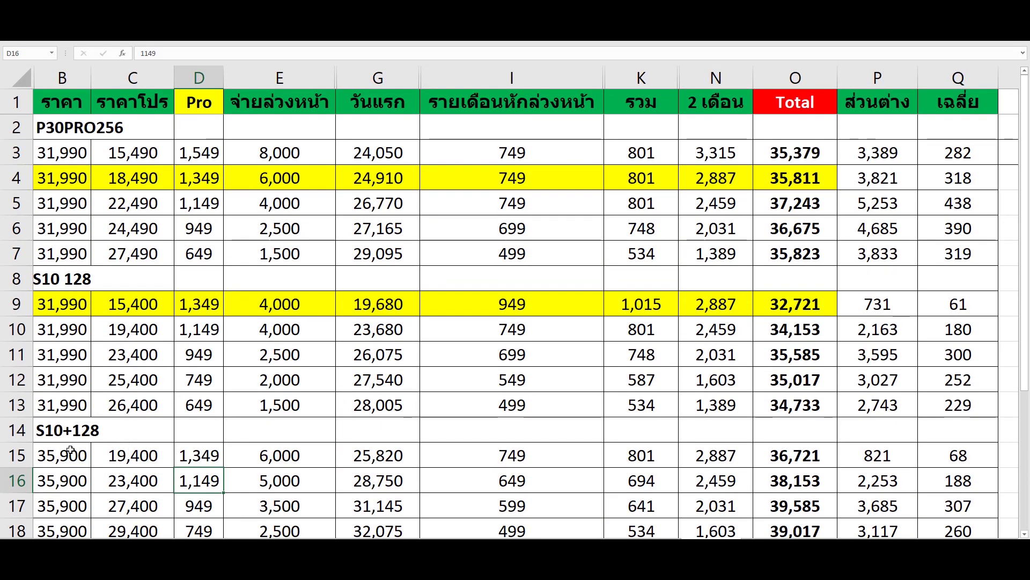
{"action": "left_click", "coordinate": [64, 455]}
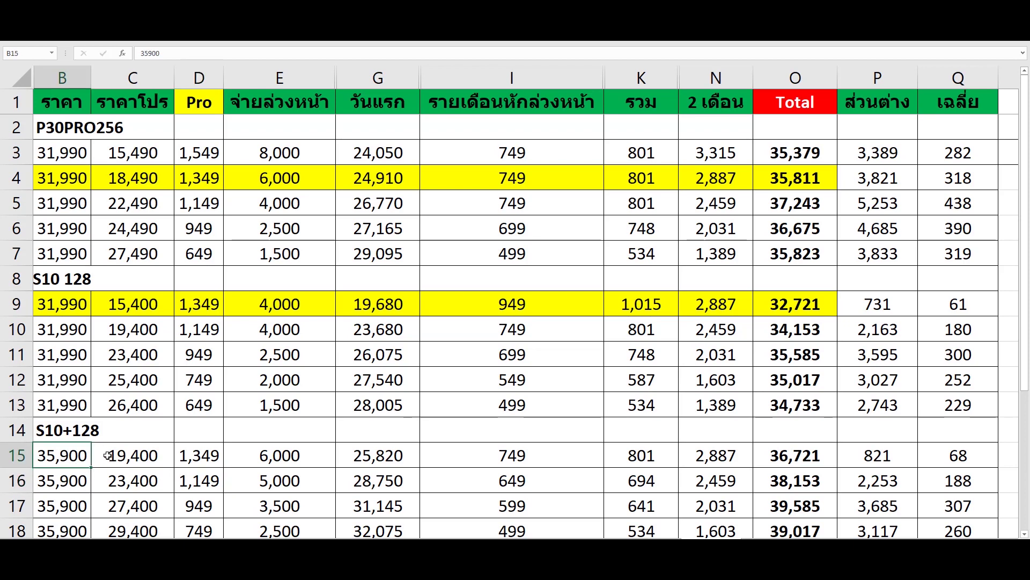
{"action": "scroll", "coordinate": [108, 455], "scroll_direction": "down", "scroll_amount": 1}
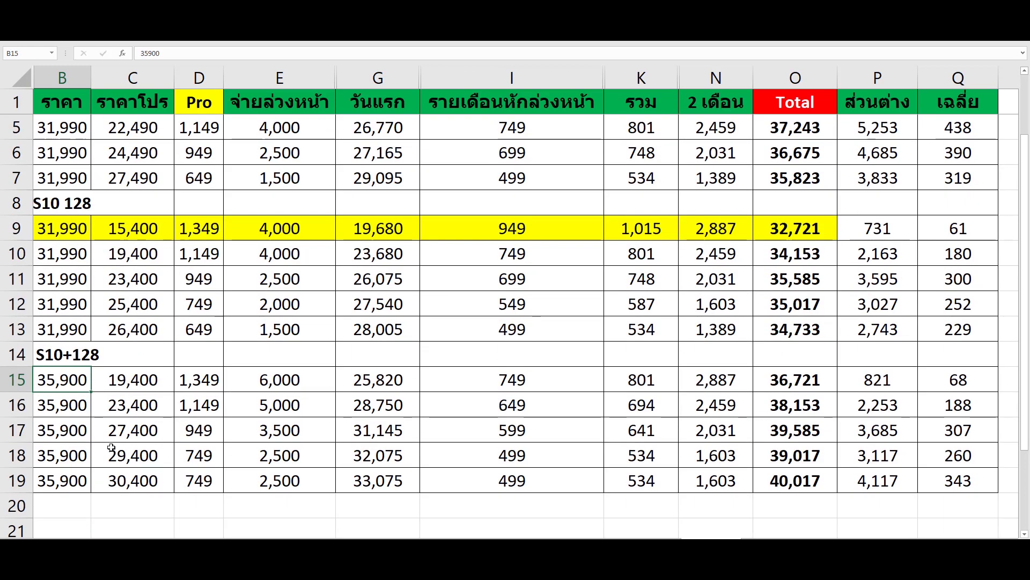
{"action": "left_click", "coordinate": [132, 382]}
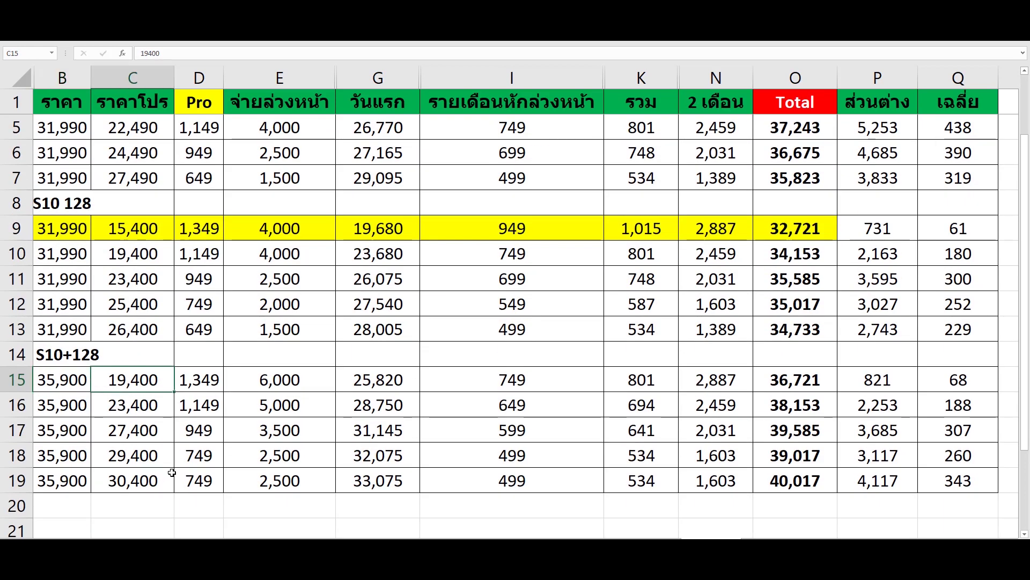
{"action": "scroll", "coordinate": [172, 472], "scroll_direction": "up", "scroll_amount": 1}
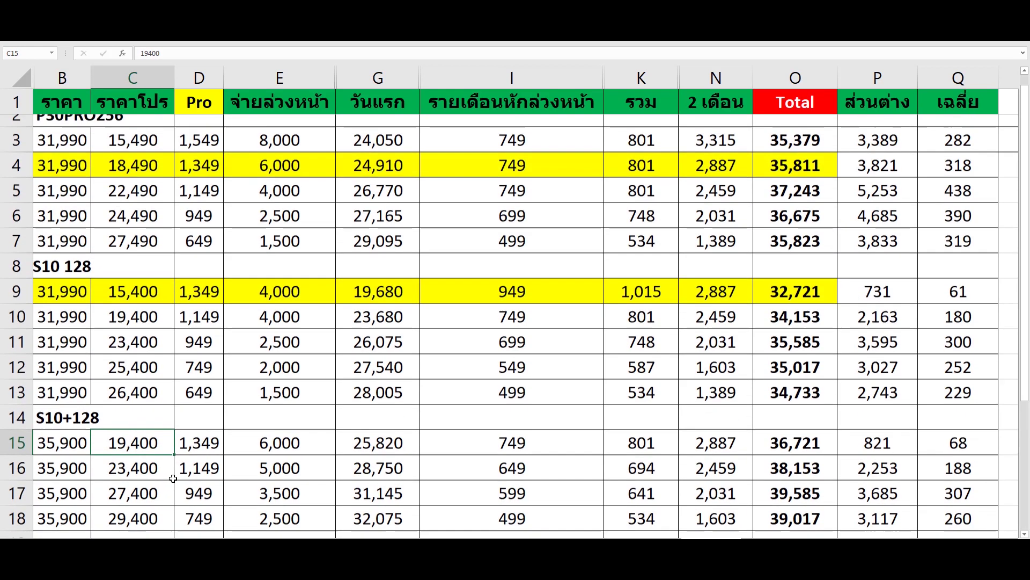
{"action": "left_click_drag", "start_coordinate": [62, 459], "coordinate": [955, 460]}
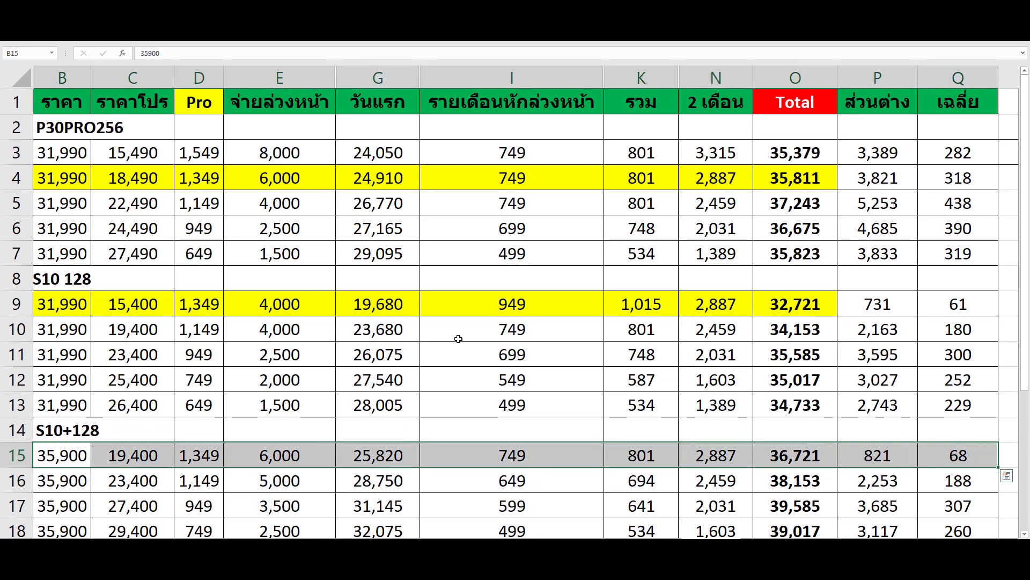
{"action": "left_click", "coordinate": [83, 36]}
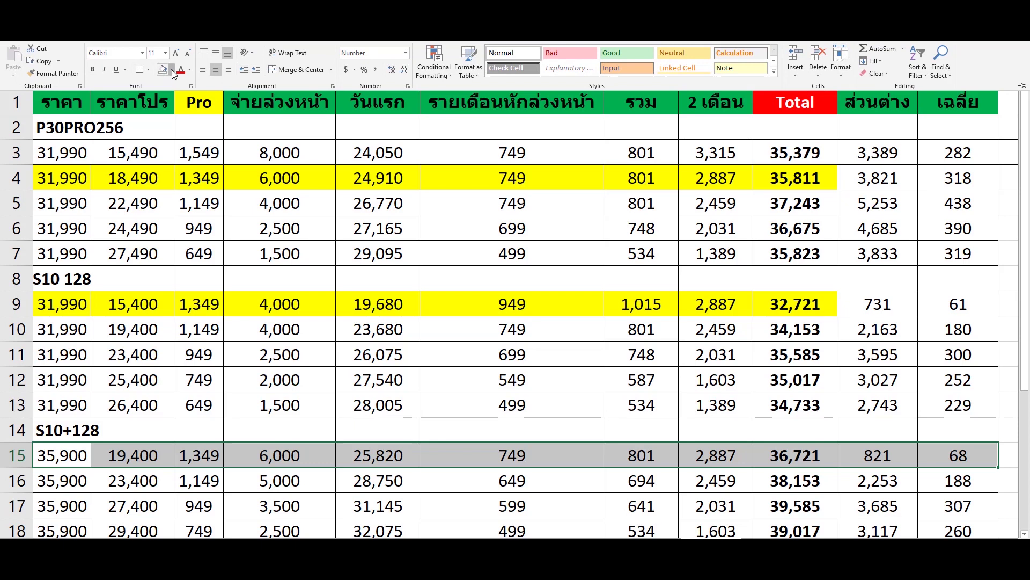
{"action": "left_click", "coordinate": [172, 69]}
{"action": "left_click", "coordinate": [189, 155]}
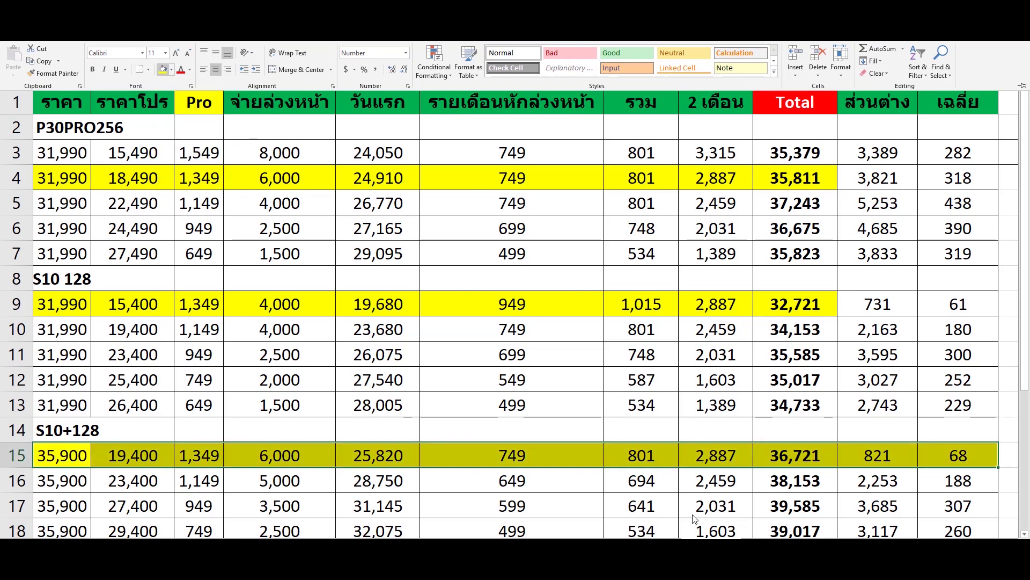
{"action": "left_click", "coordinate": [755, 480]}
{"action": "left_click", "coordinate": [719, 471]}
{"action": "left_click", "coordinate": [775, 471]}
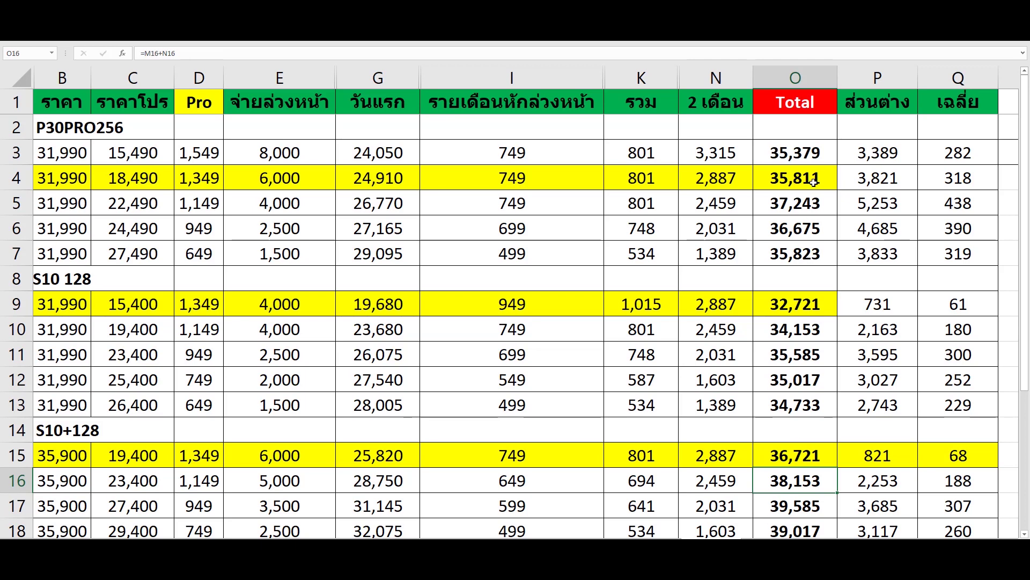
Step: Calculate the Total difference between the first S10+128 and first P30PRO256 packages with =O15-O3 in cell O14, and clear that cell
{"action": "left_click", "coordinate": [800, 435]}
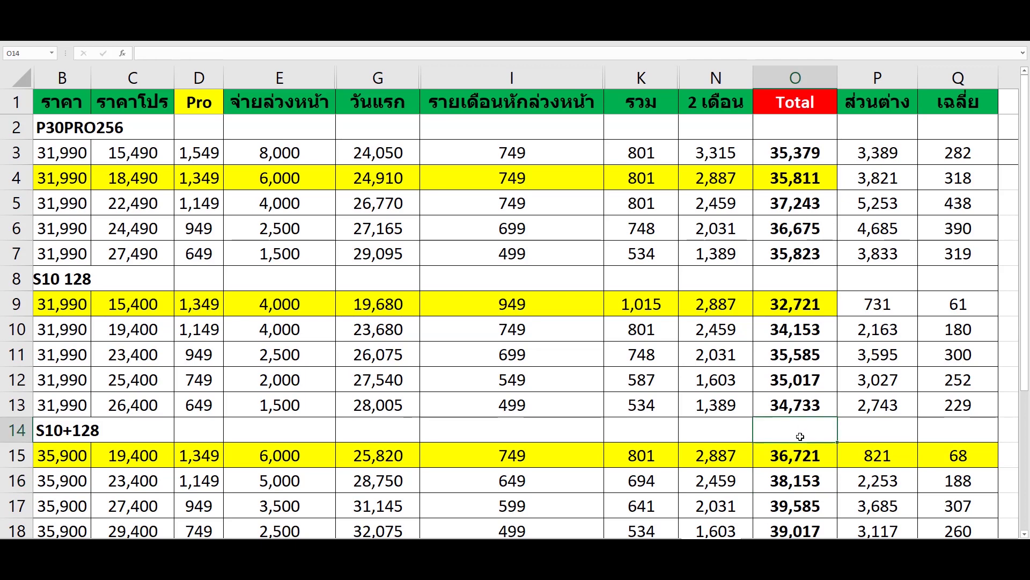
{"action": "type", "text": "="}
{"action": "left_click", "coordinate": [797, 456]}
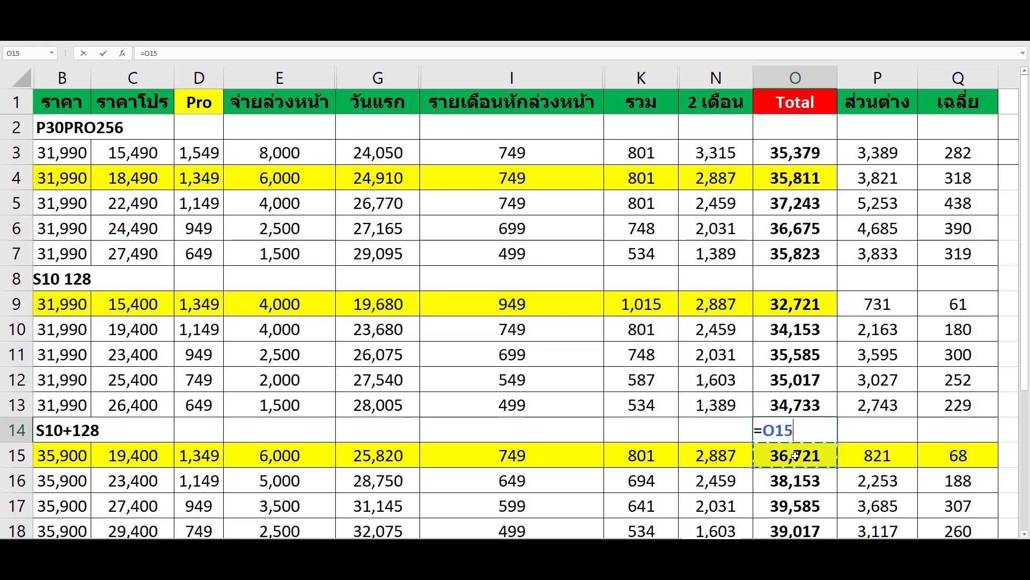
{"action": "type", "text": "-"}
{"action": "left_click", "coordinate": [770, 157]}
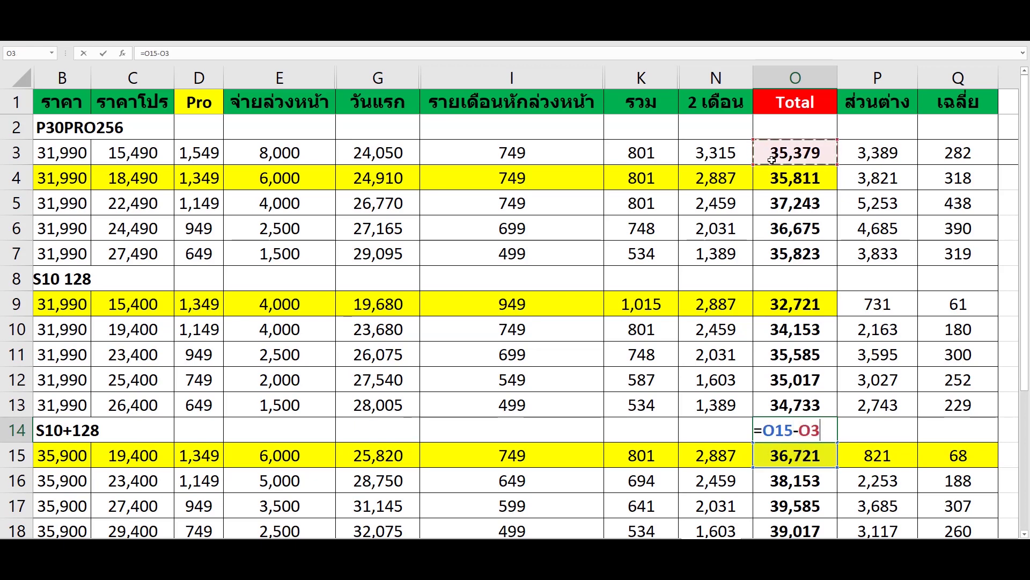
{"action": "key", "text": "Return"}
{"action": "left_click", "coordinate": [776, 432]}
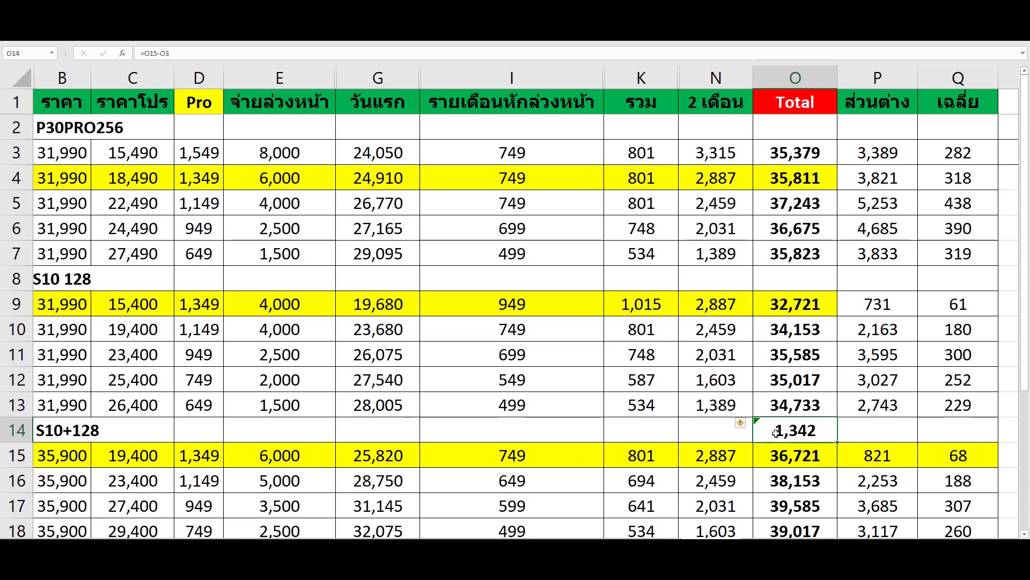
{"action": "key", "text": "Delete"}
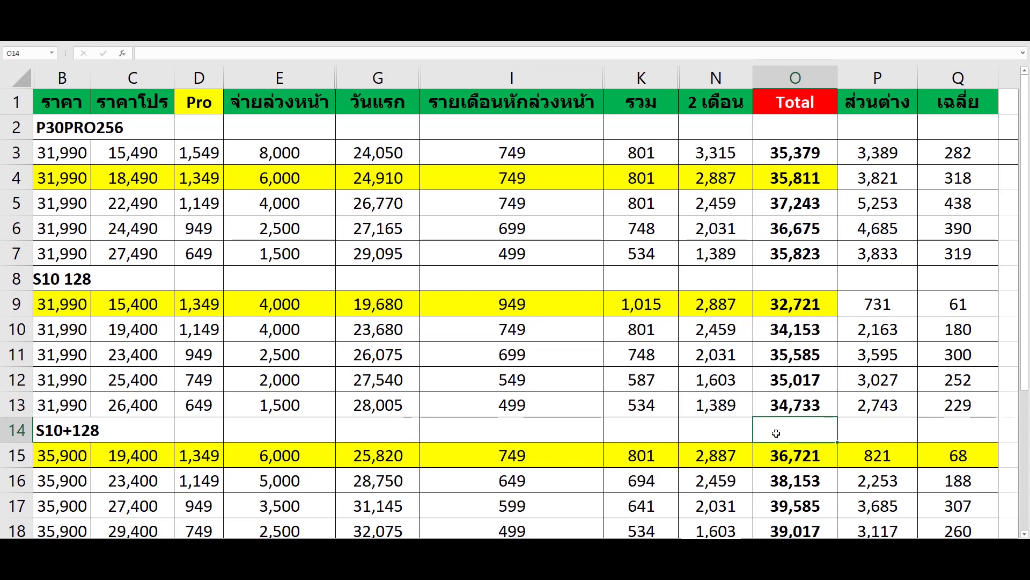
Step: Review the highlighted S10+128 package row, cells B15:Q15, and its Pro fee against the P30PRO256 and S10 128 packages
{"action": "scroll", "coordinate": [776, 433], "scroll_direction": "down", "scroll_amount": 1}
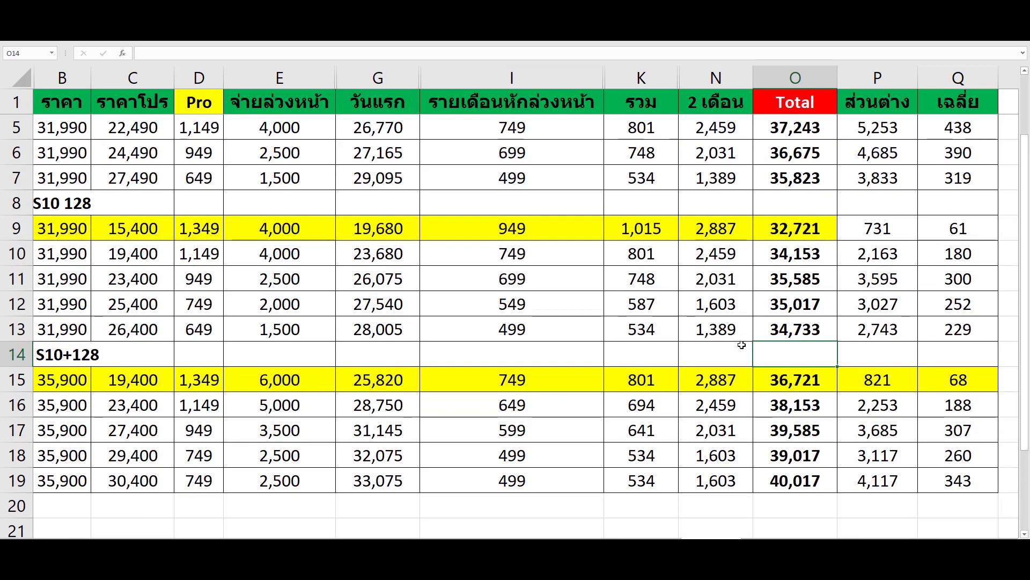
{"action": "left_click", "coordinate": [66, 378]}
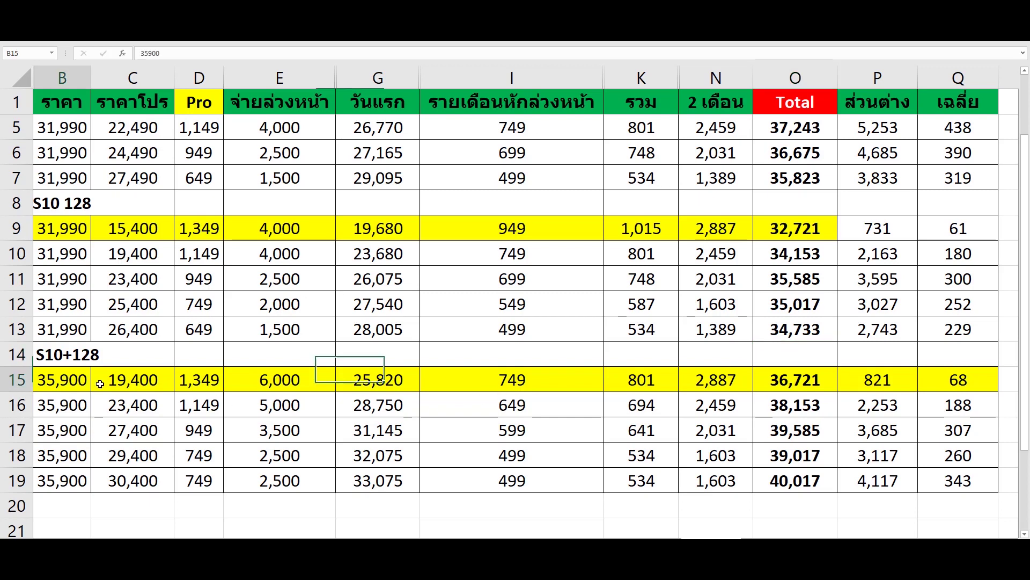
{"action": "left_click_drag", "start_coordinate": [100, 384], "coordinate": [966, 382]}
{"action": "scroll", "coordinate": [902, 405], "scroll_direction": "up", "scroll_amount": 1}
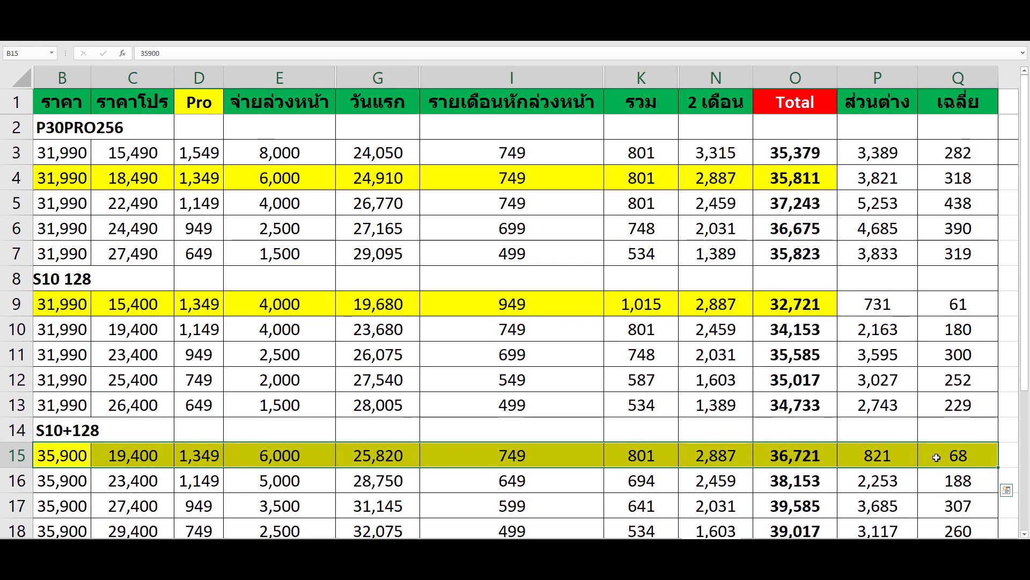
{"action": "left_click", "coordinate": [192, 452]}
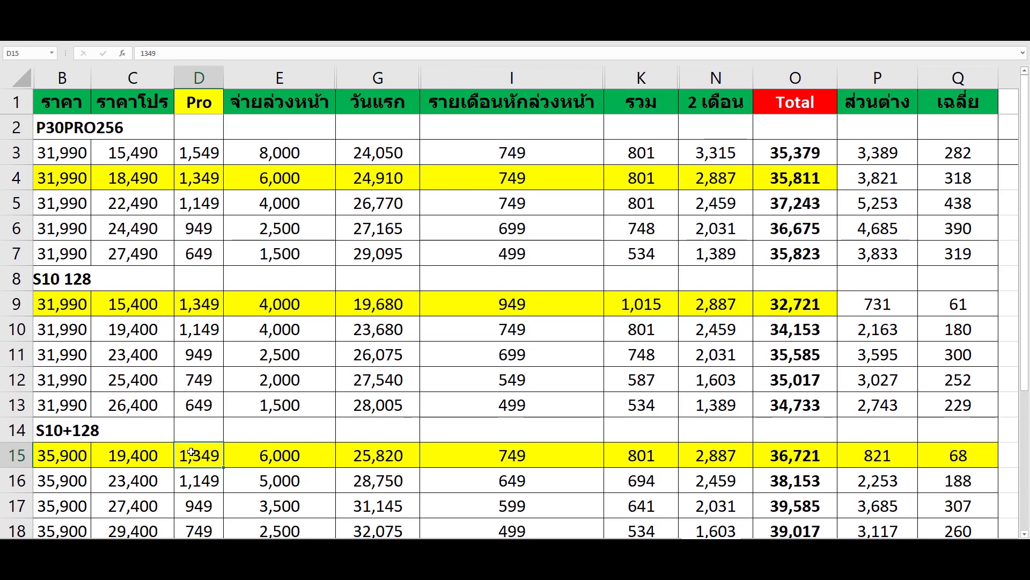
{"action": "left_click", "coordinate": [42, 435]}
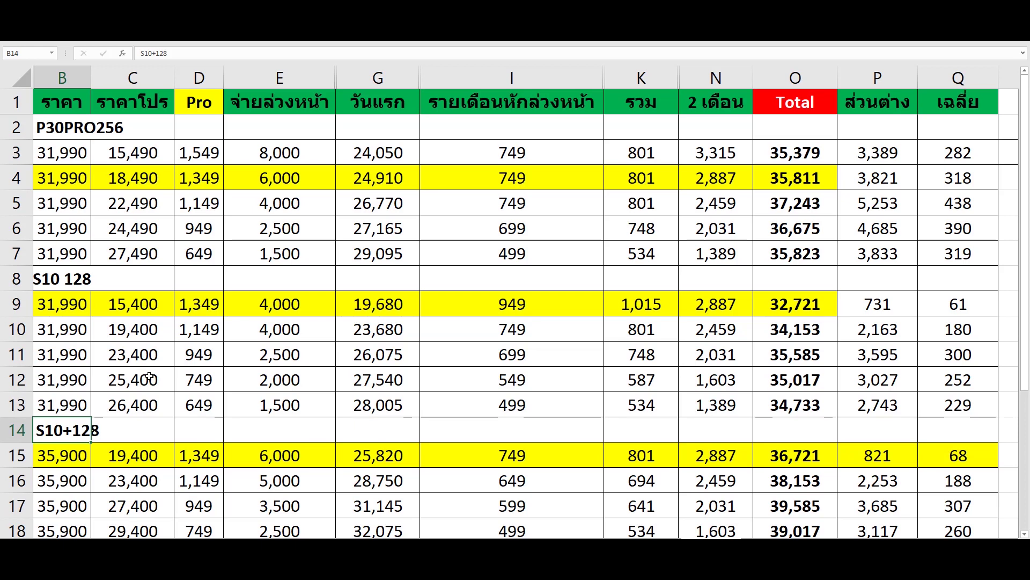
{"action": "key", "text": "alt+Tab"}
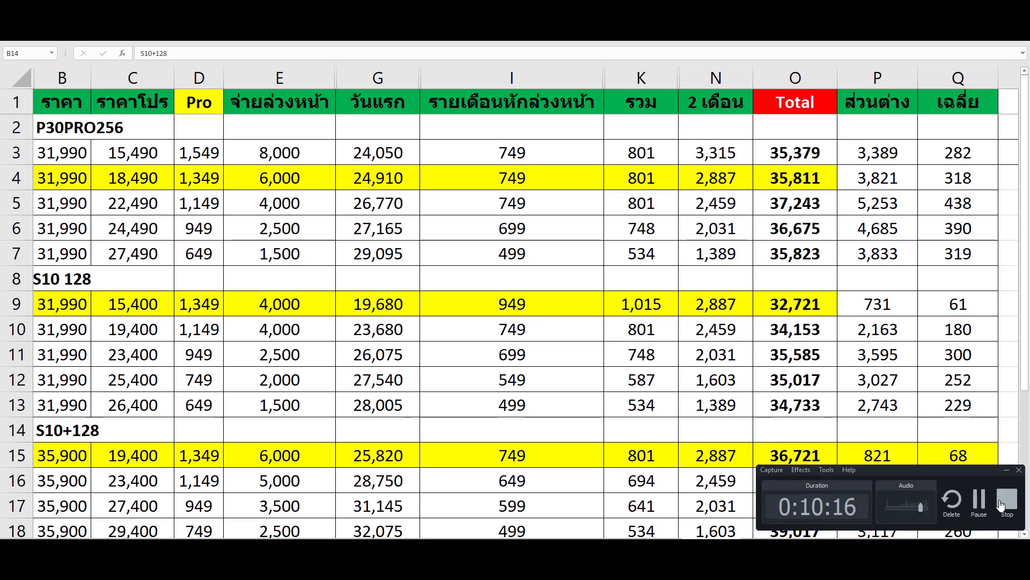
{"action": "left_click", "coordinate": [1001, 503]}
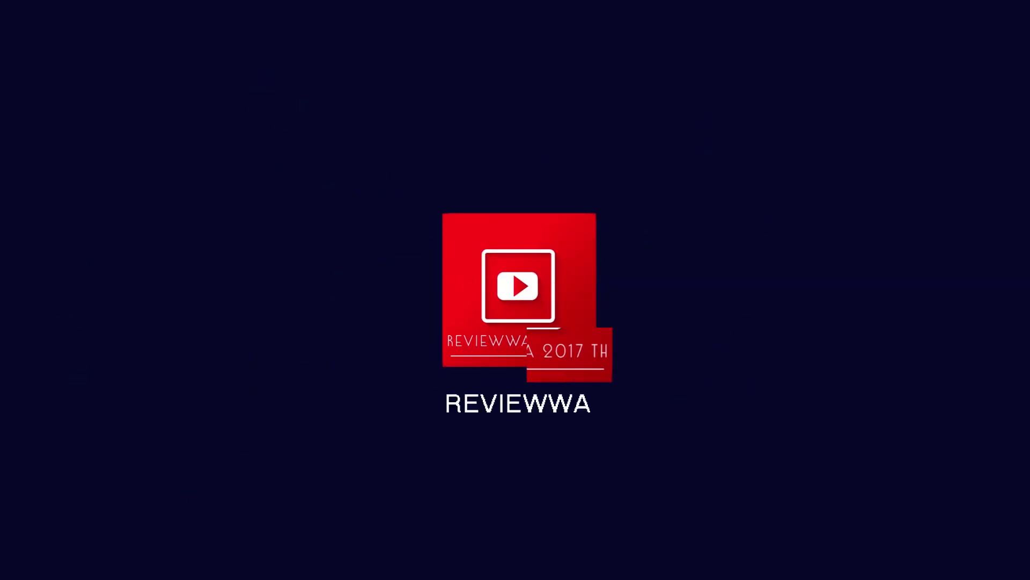